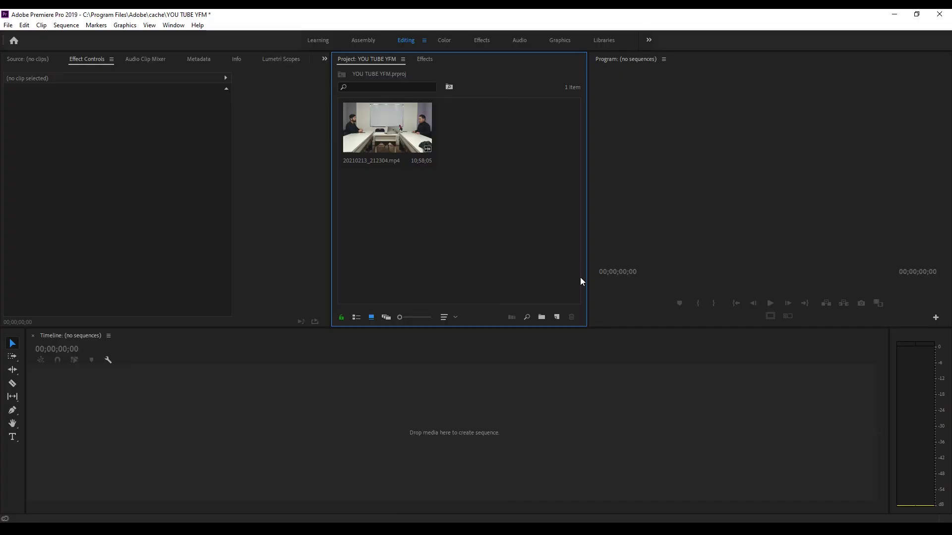
# Create Sequence 01 from the AVCHD 1080p30 preset and load the footage for preview.
pyautogui.click(556, 317)
pyautogui.click(570, 330)
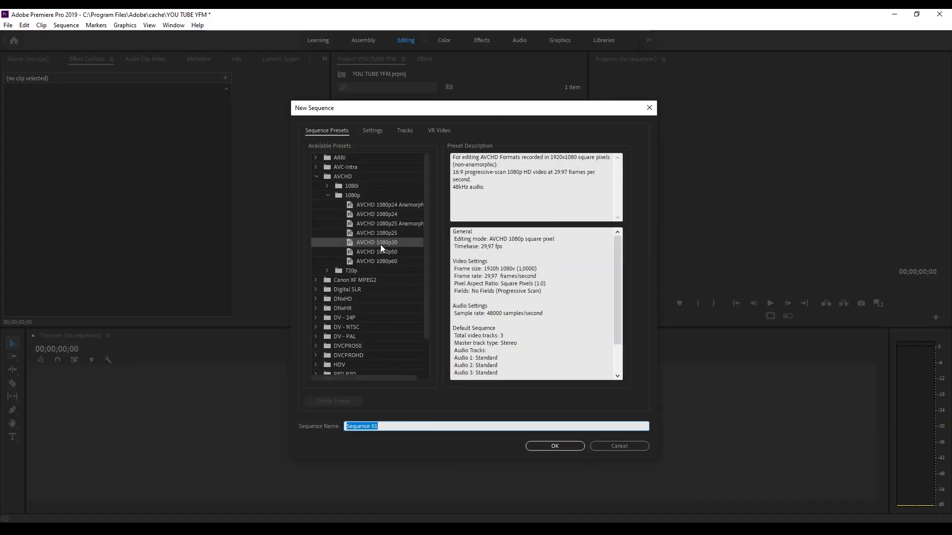
pyautogui.click(541, 448)
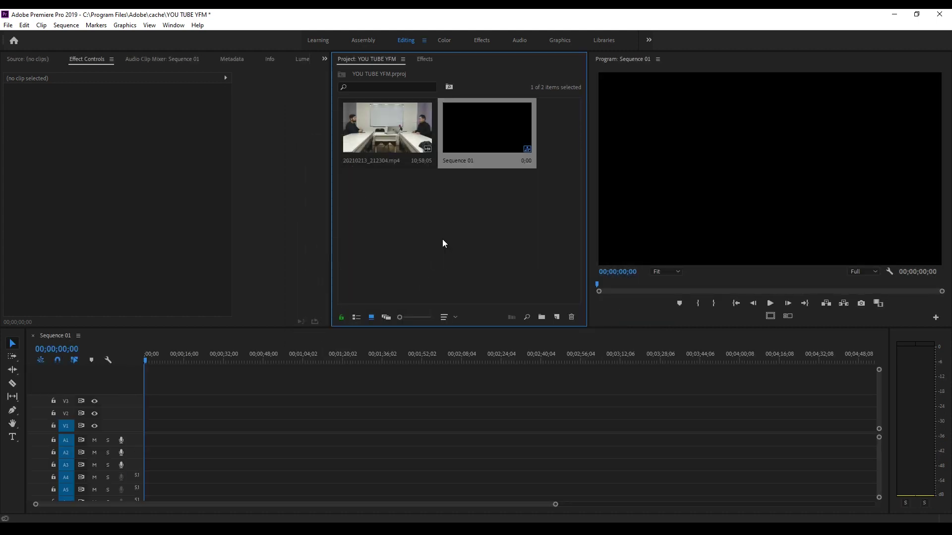
pyautogui.doubleClick(378, 129)
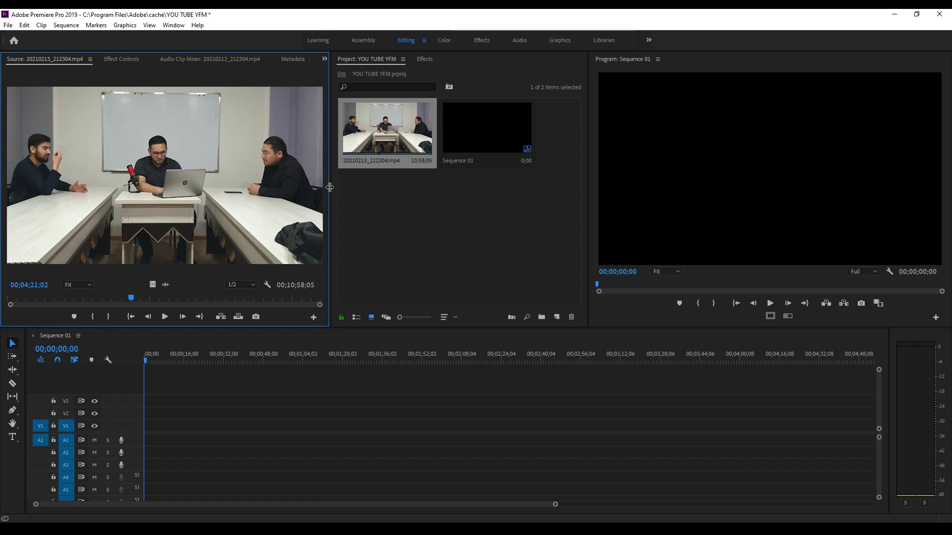
# Scrub 20210213_212304.mp4 in the Source monitor to about 00;03;49 for the first take.
pyautogui.click(137, 298)
pyautogui.moveTo(138, 300)
pyautogui.mouseDown()
pyautogui.moveTo(161, 301)
pyautogui.moveTo(120, 293)
pyautogui.mouseUp()
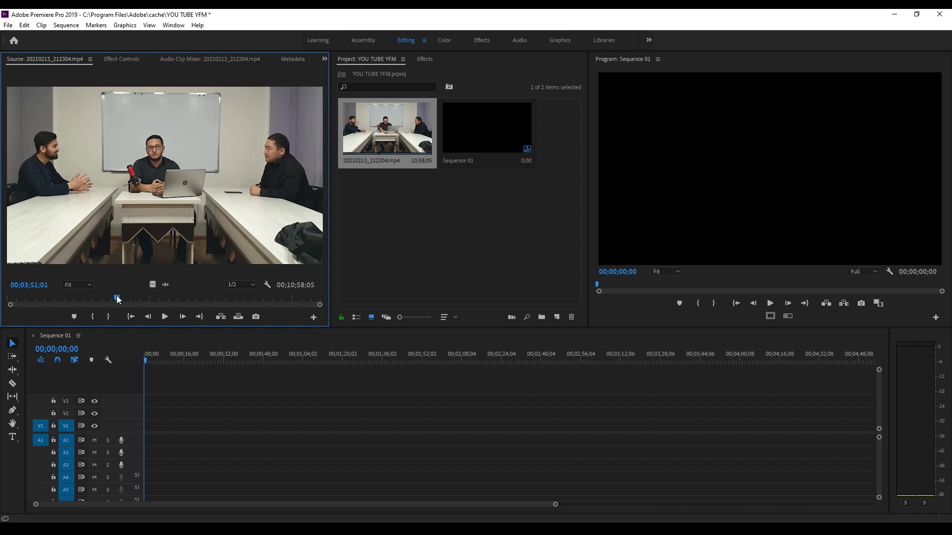
pyautogui.moveTo(118, 299); pyautogui.dragTo(117, 300)
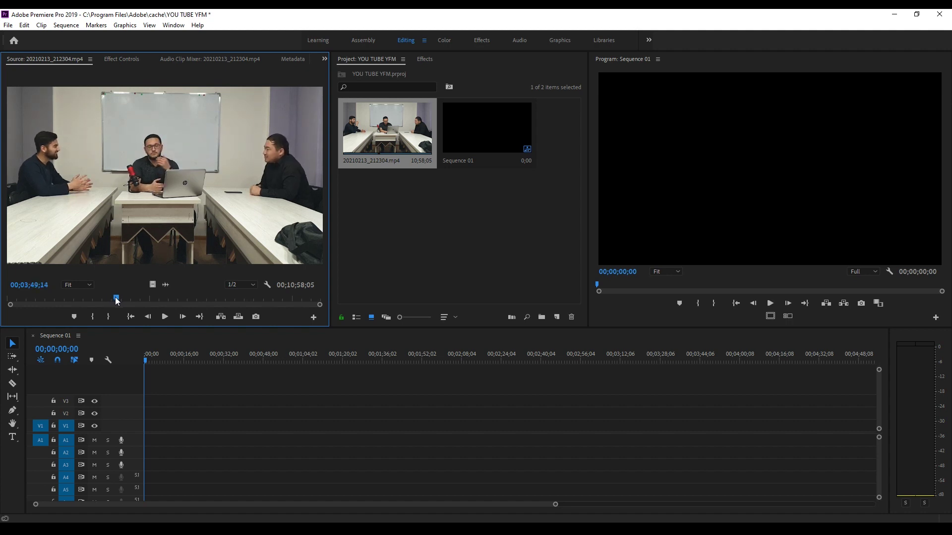
# Mark an 11;14 take and place it video-only on V1, keeping existing sequence settings.
pyautogui.press('i')
pyautogui.moveTo(118, 296); pyautogui.dragTo(123, 298)
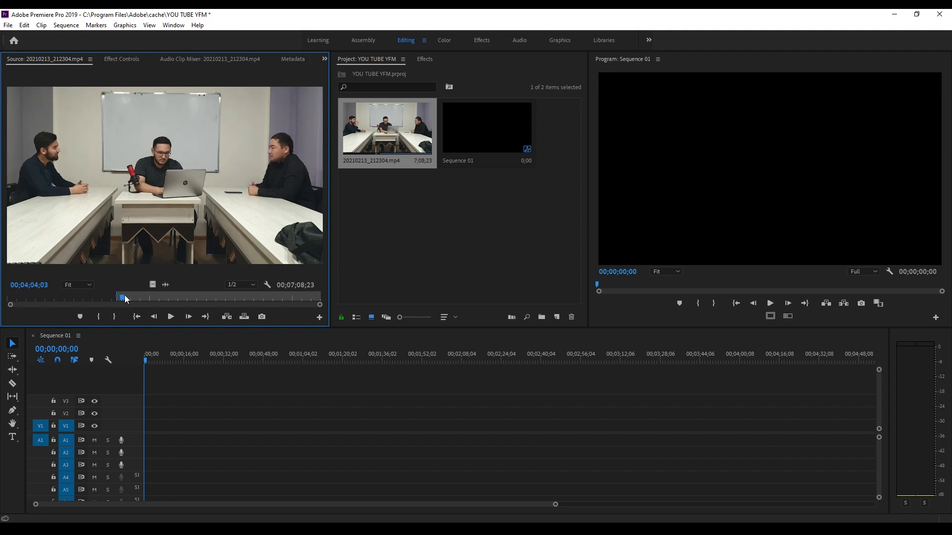
pyautogui.press('o')
pyautogui.moveTo(123, 295); pyautogui.dragTo(121, 296)
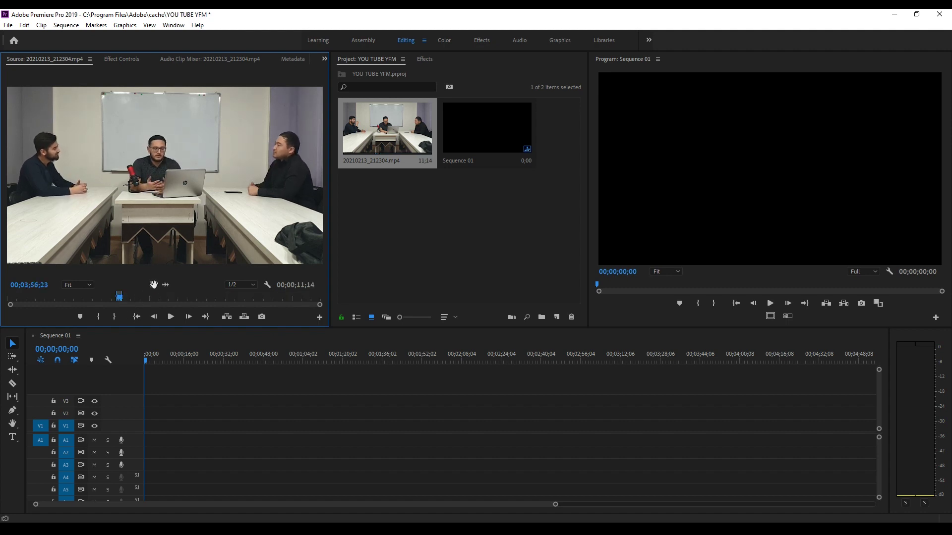
pyautogui.moveTo(153, 284); pyautogui.dragTo(155, 430)
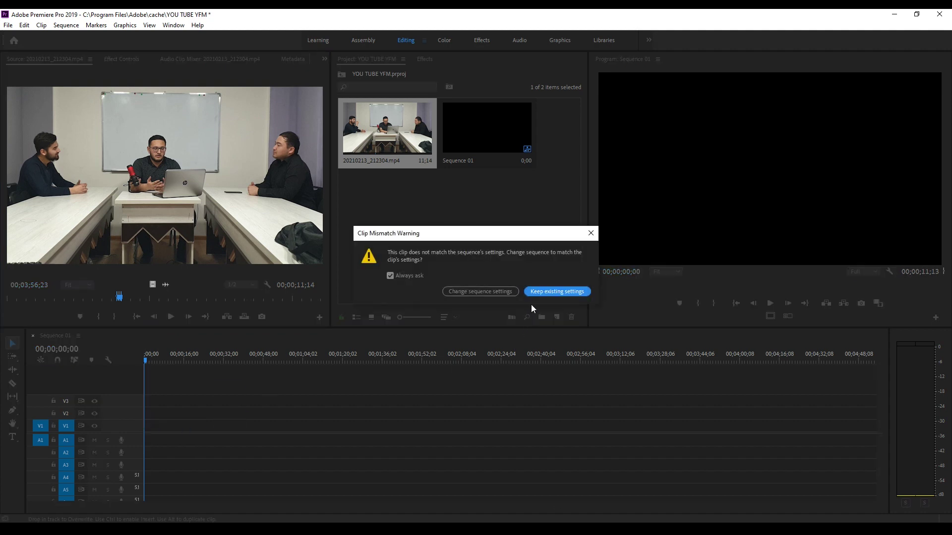
pyautogui.click(535, 292)
# Zoom the timeline in and enlarge track V1 to show clip thumbnails.
pyautogui.press('=')
pyautogui.press('=')
pyautogui.press('=')
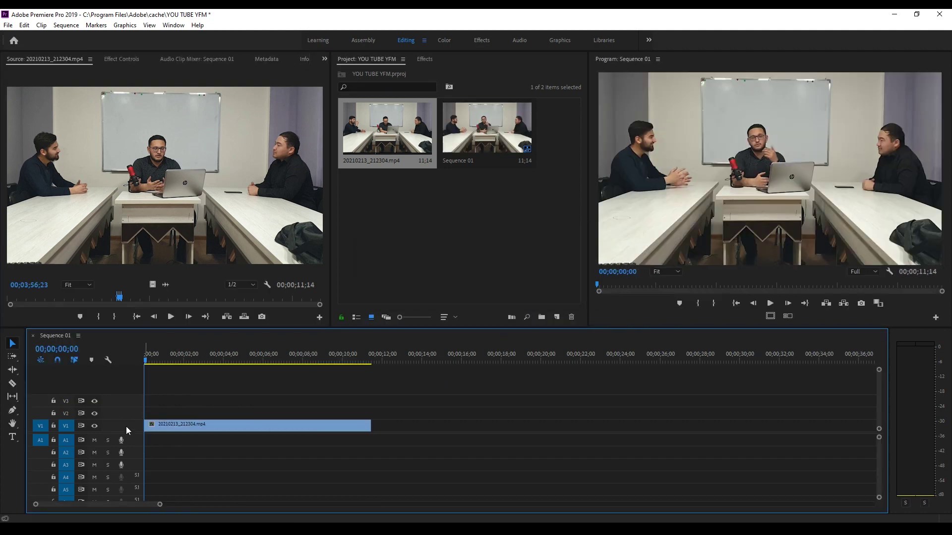
pyautogui.doubleClick(127, 425)
pyautogui.click(182, 362)
# Review the first clip and locate the second take near 00;07;43 in the source.
pyautogui.moveTo(194, 363); pyautogui.dragTo(317, 380)
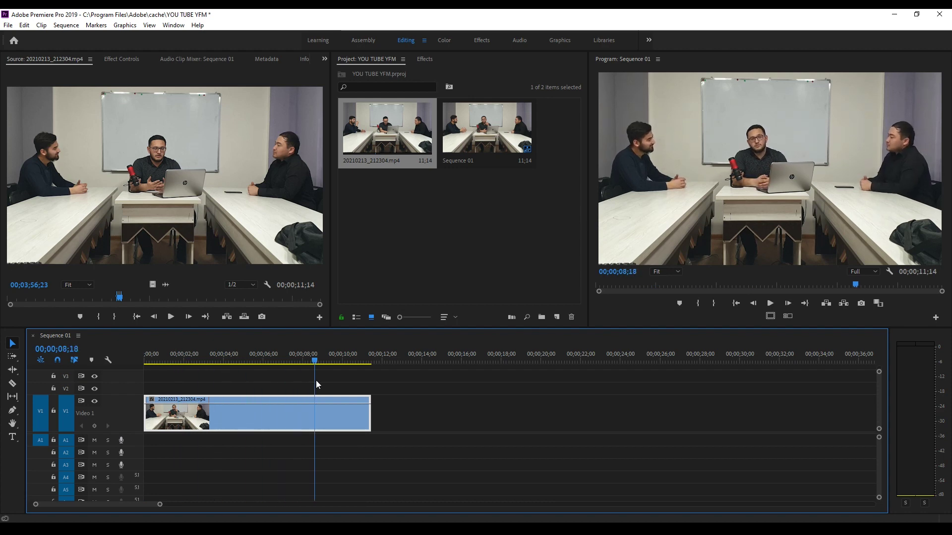
pyautogui.moveTo(316, 380); pyautogui.dragTo(243, 392)
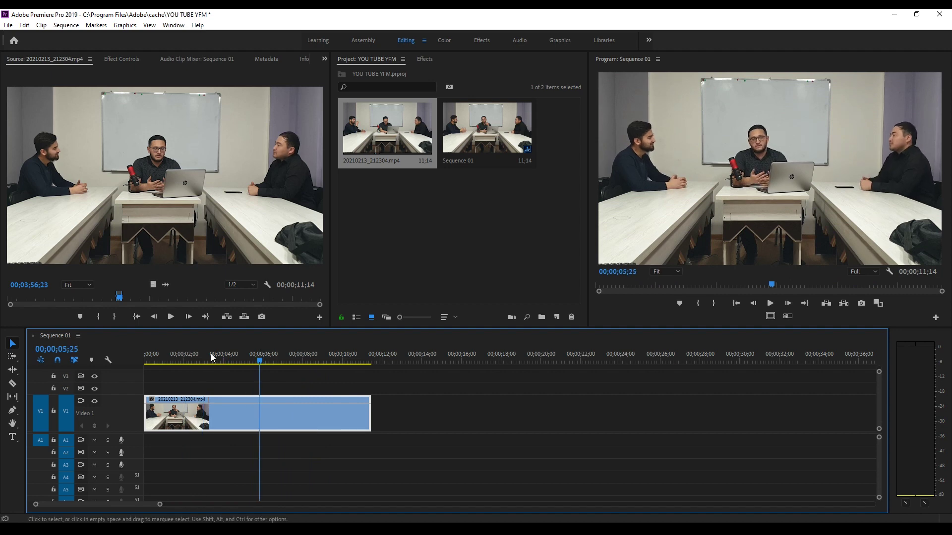
pyautogui.click(179, 299)
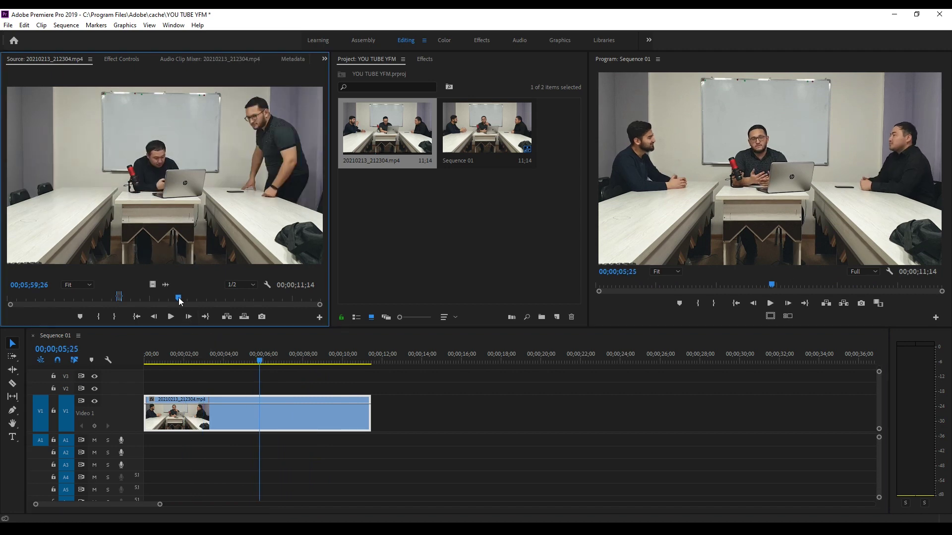
pyautogui.moveTo(180, 299); pyautogui.dragTo(224, 298)
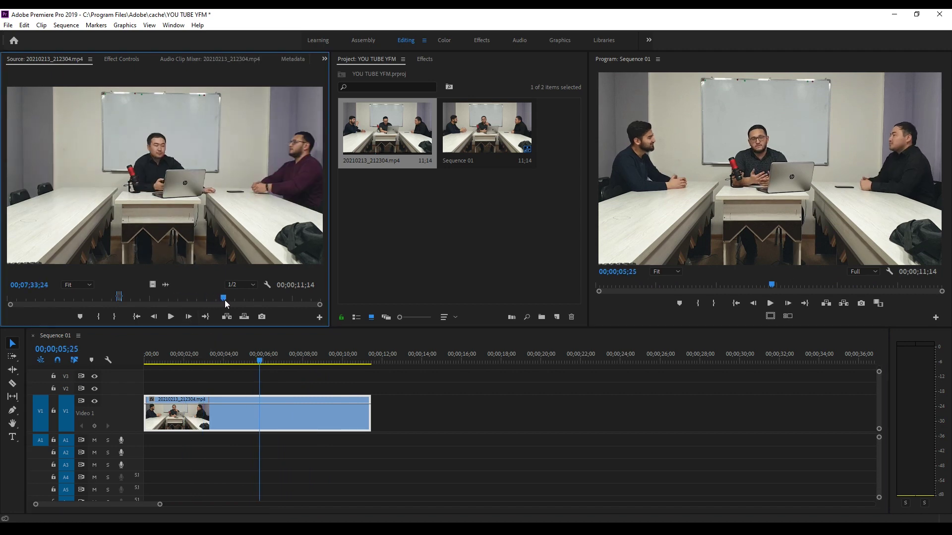
pyautogui.moveTo(225, 299); pyautogui.dragTo(227, 300)
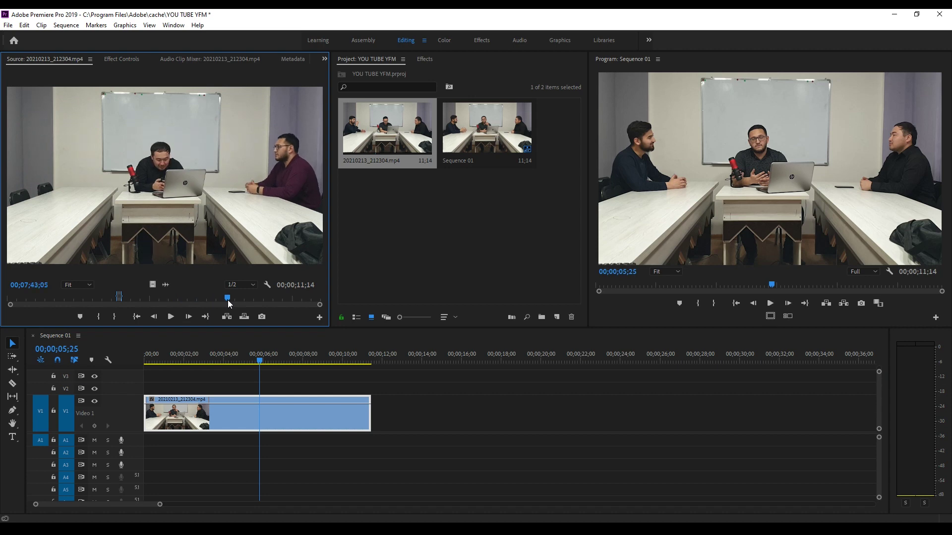
# Mark a 13;17 second take and drag it video-only onto track V2.
pyautogui.press('i')
pyautogui.moveTo(228, 299); pyautogui.dragTo(233, 299)
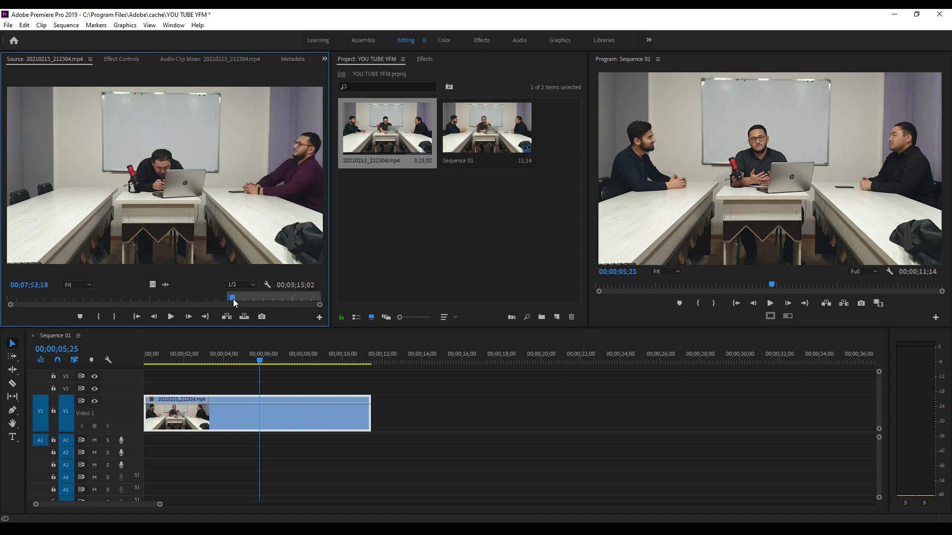
pyautogui.press('o')
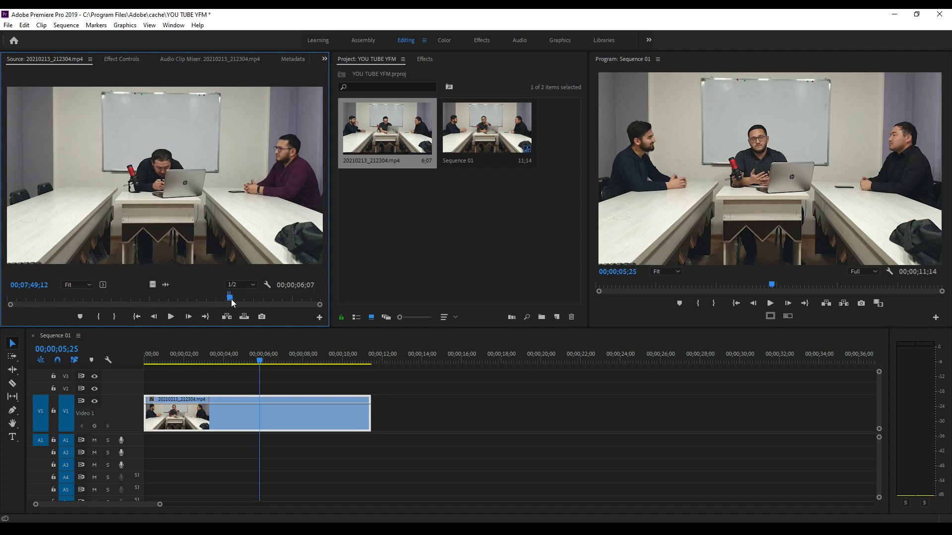
pyautogui.moveTo(233, 299); pyautogui.dragTo(234, 298)
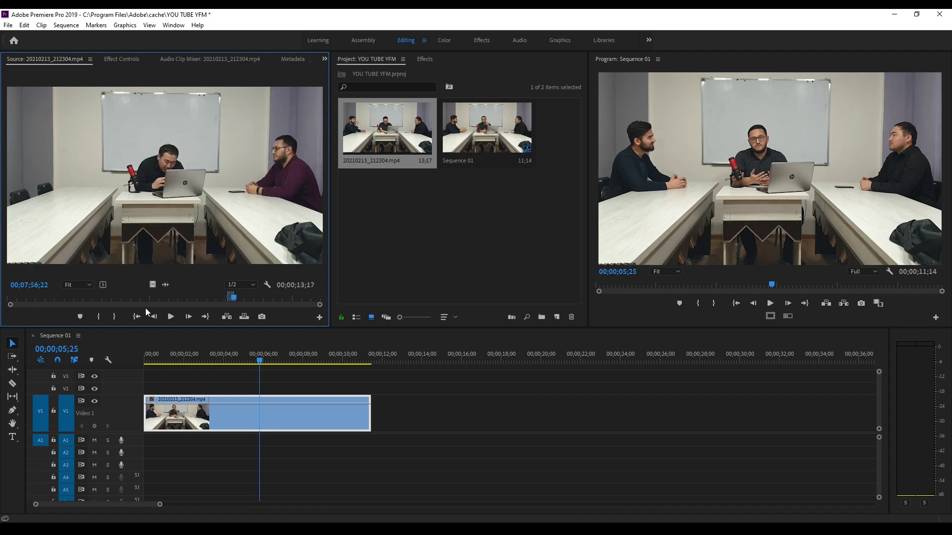
pyautogui.moveTo(152, 285); pyautogui.dragTo(389, 395)
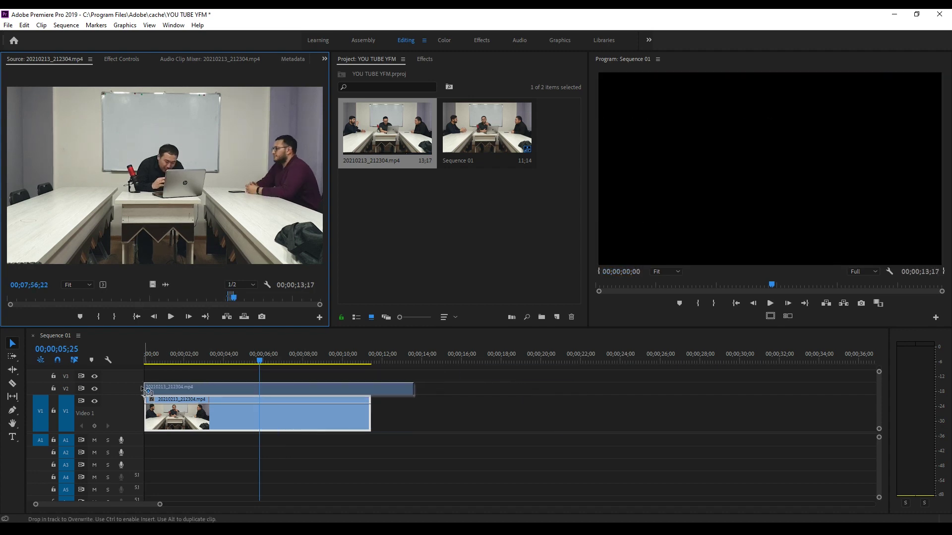
# Trim the V2 clip to end at 11;14 and toggle V2 off and on to compare.
pyautogui.moveTo(412, 389); pyautogui.dragTo(371, 389)
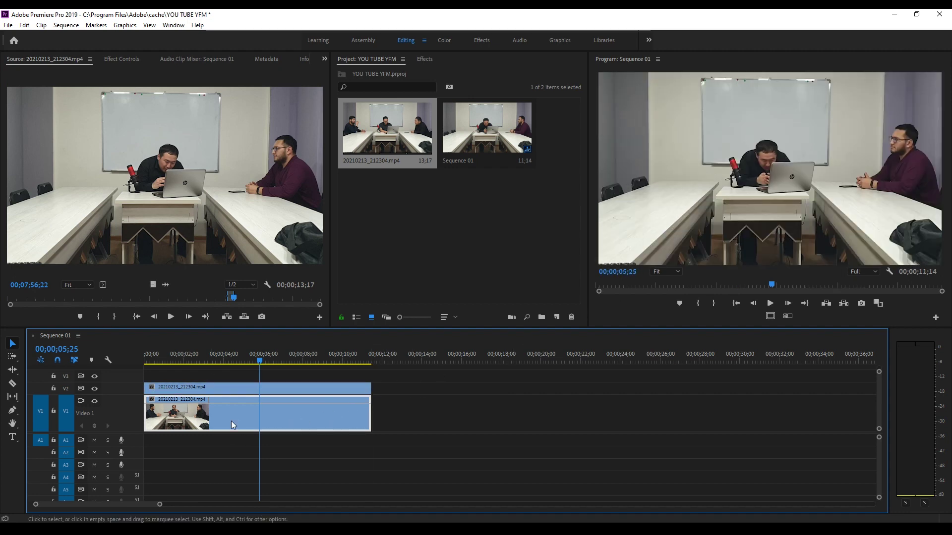
pyautogui.click(92, 390)
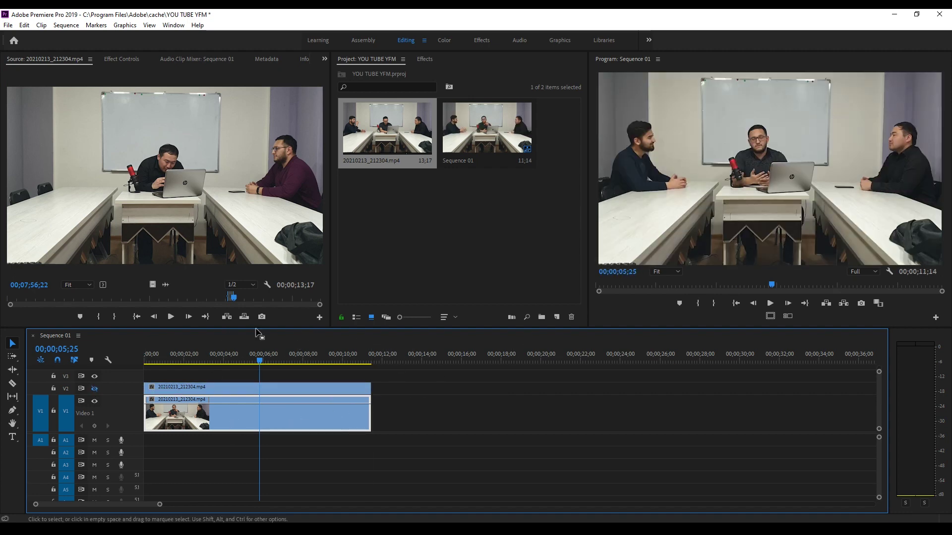
pyautogui.click(94, 390)
# Find the third take in the source and mark its In and Out points.
pyautogui.moveTo(239, 298); pyautogui.dragTo(289, 299)
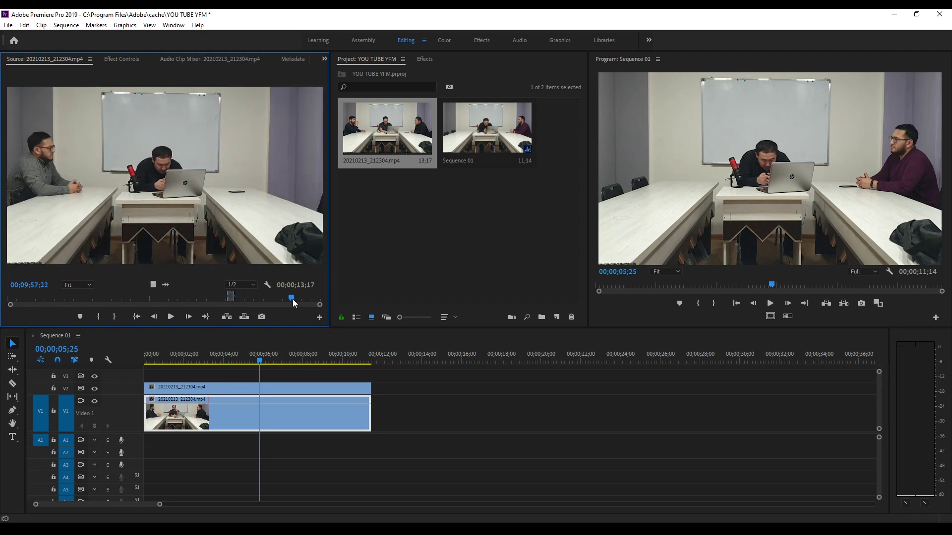
pyautogui.moveTo(290, 299); pyautogui.dragTo(291, 299)
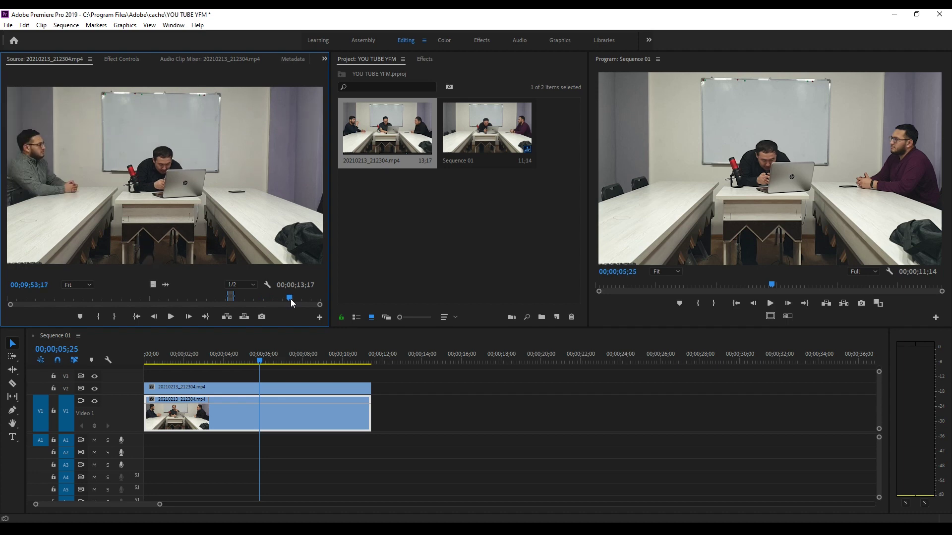
pyautogui.press('i')
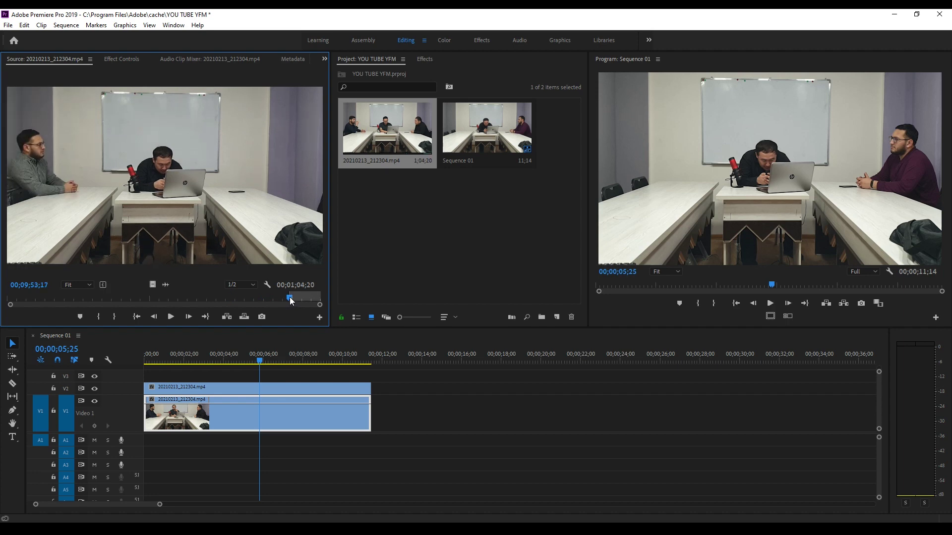
pyautogui.moveTo(291, 300); pyautogui.dragTo(294, 300)
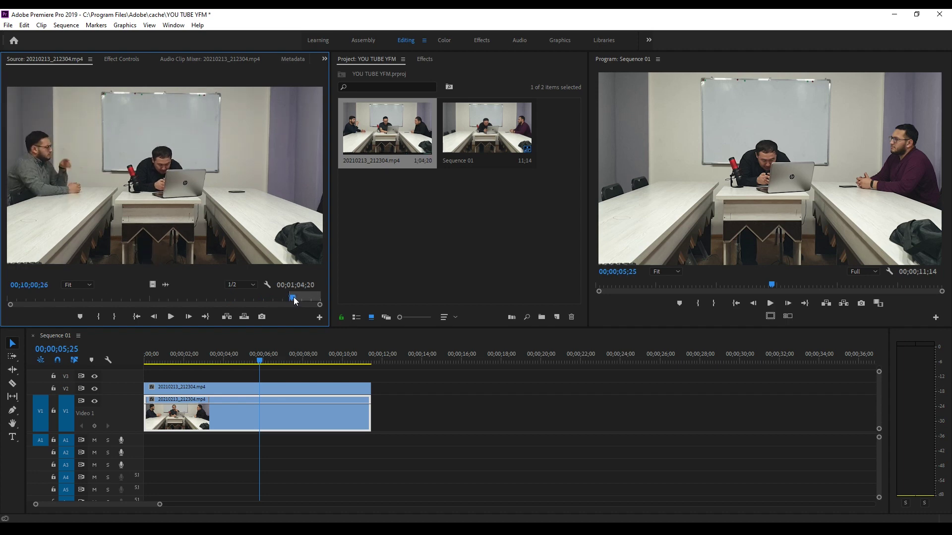
pyautogui.moveTo(294, 300); pyautogui.dragTo(296, 300)
pyautogui.press('o')
# Place the third take video-only on V3, trim it to 11;14, and collapse V1.
pyautogui.moveTo(152, 284)
pyautogui.mouseDown()
pyautogui.moveTo(213, 379)
pyautogui.moveTo(162, 376)
pyautogui.mouseUp()
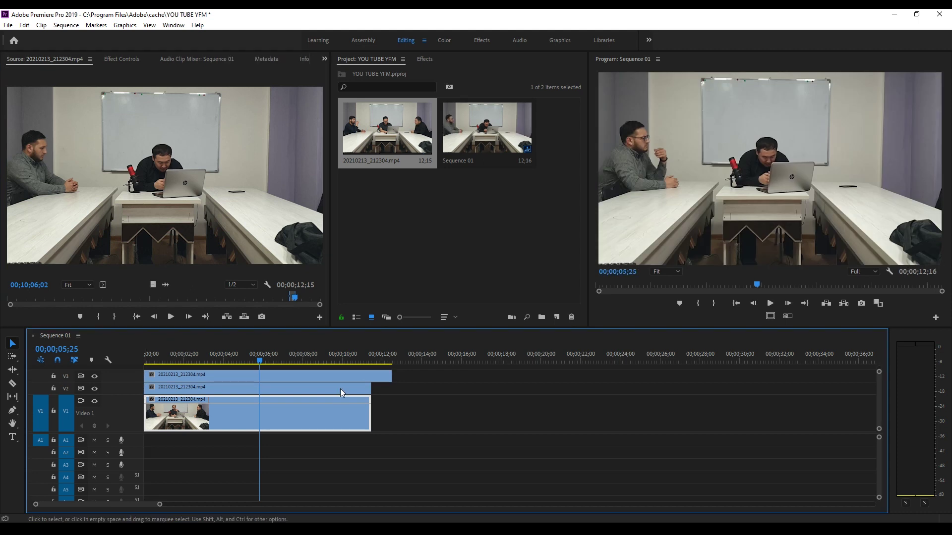
pyautogui.moveTo(386, 378); pyautogui.dragTo(371, 378)
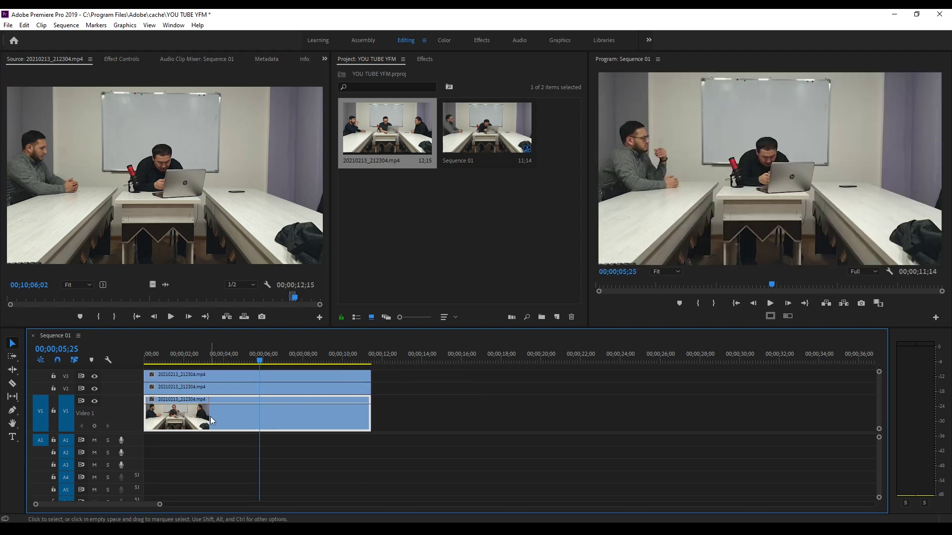
pyautogui.doubleClick(136, 419)
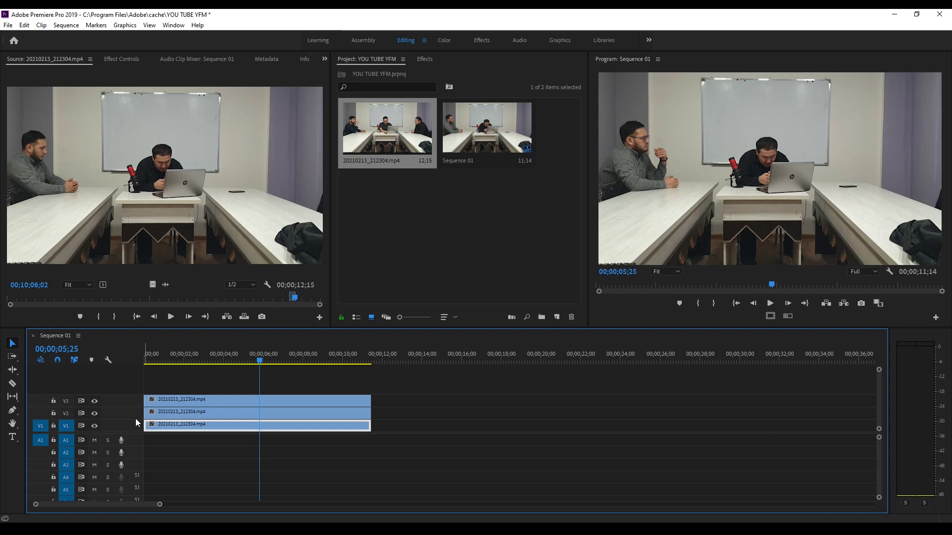
# Hide track V3, compare the V2 and V1 angles, then show the V2 clip's Effect Controls.
pyautogui.click(187, 400)
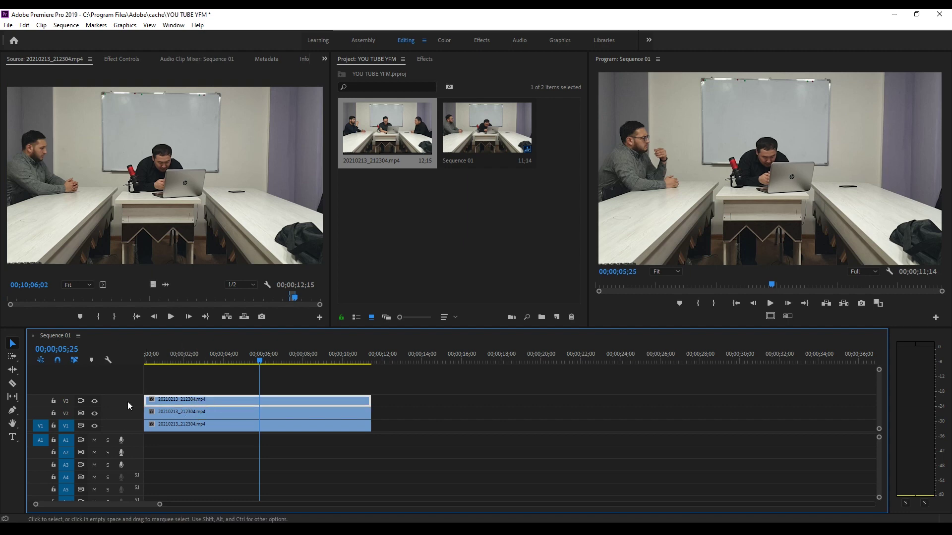
pyautogui.click(94, 401)
pyautogui.click(95, 413)
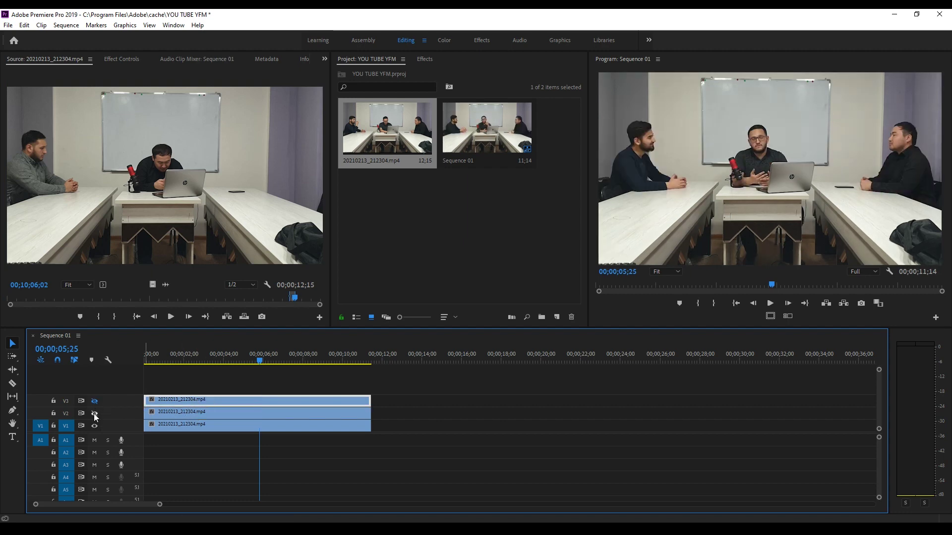
pyautogui.click(229, 427)
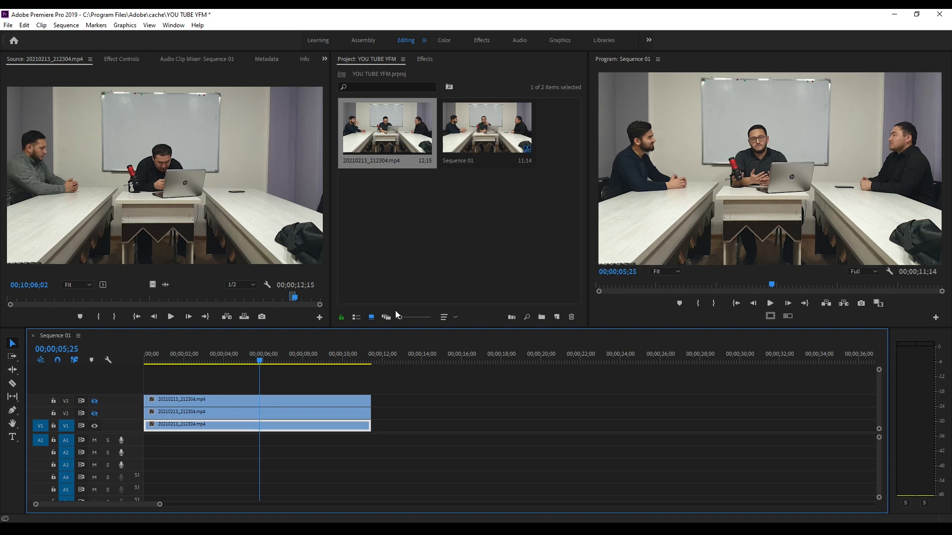
pyautogui.click(259, 419)
pyautogui.click(94, 413)
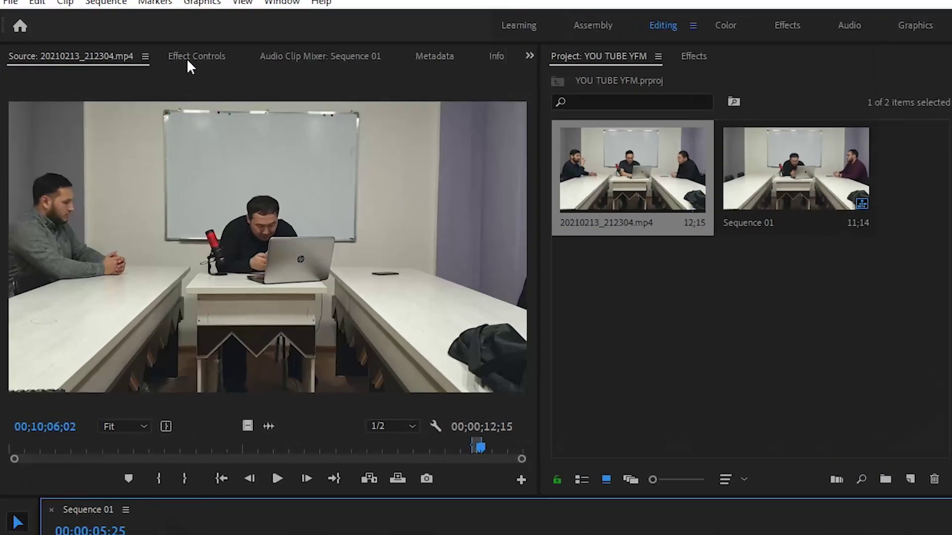
pyautogui.click(190, 62)
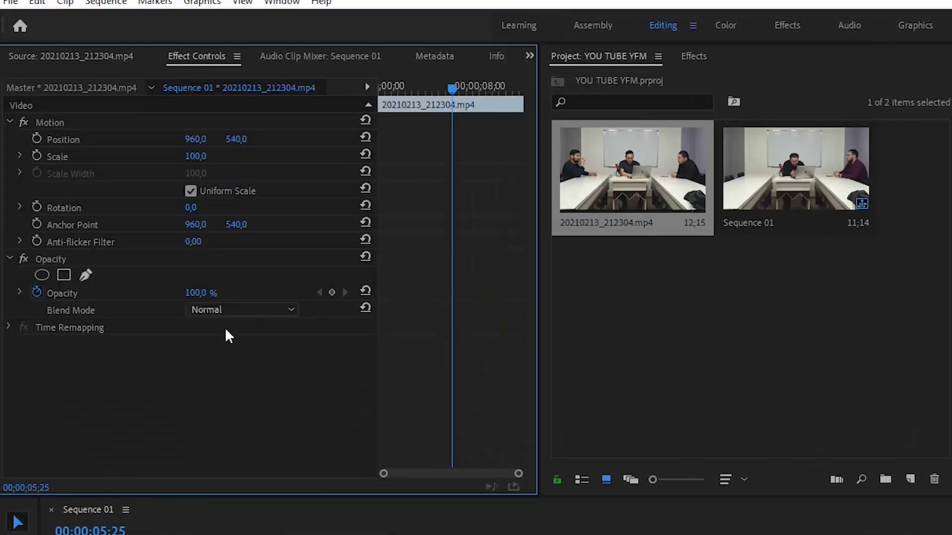
# Start a free-draw opacity mask tracing the right table and up beside the right-hand man.
pyautogui.click(83, 276)
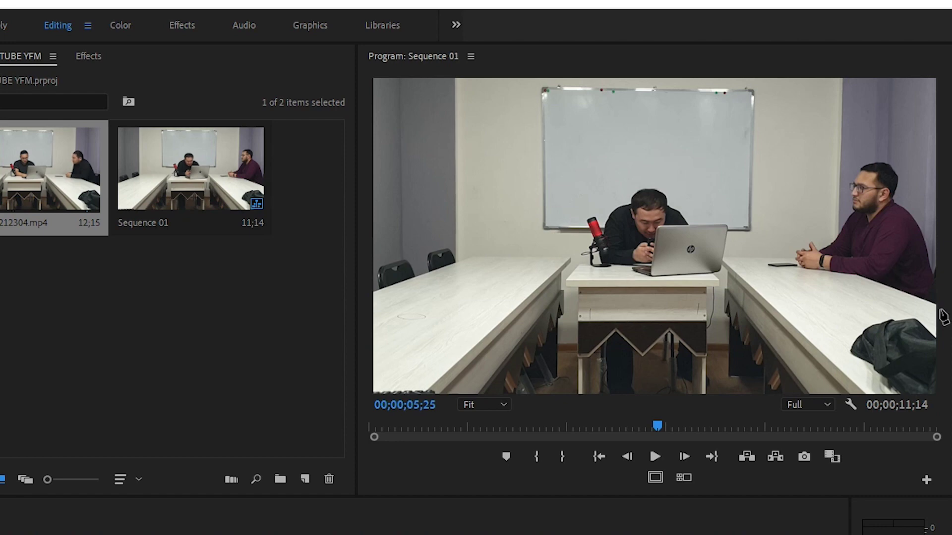
pyautogui.click(938, 313)
pyautogui.click(896, 309)
pyautogui.click(828, 307)
pyautogui.click(782, 300)
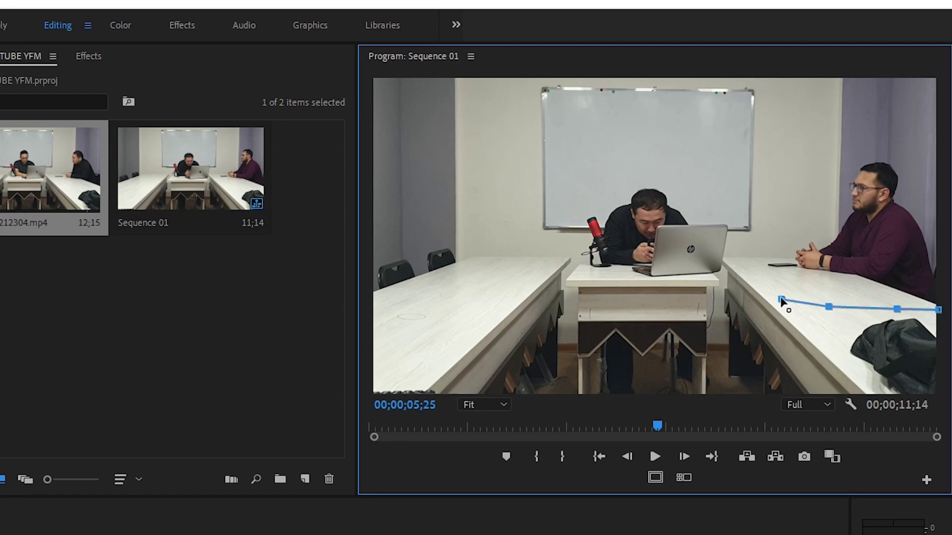
pyautogui.click(747, 267)
pyautogui.click(779, 187)
pyautogui.click(816, 145)
pyautogui.click(839, 138)
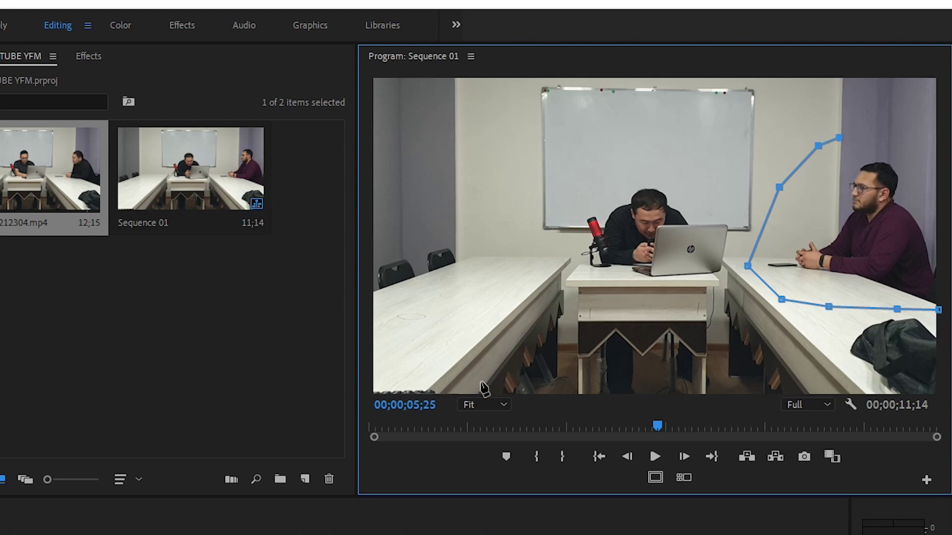
# At 25% preview zoom, close the mask above and around the right-hand man.
pyautogui.click(477, 402)
pyautogui.click(486, 460)
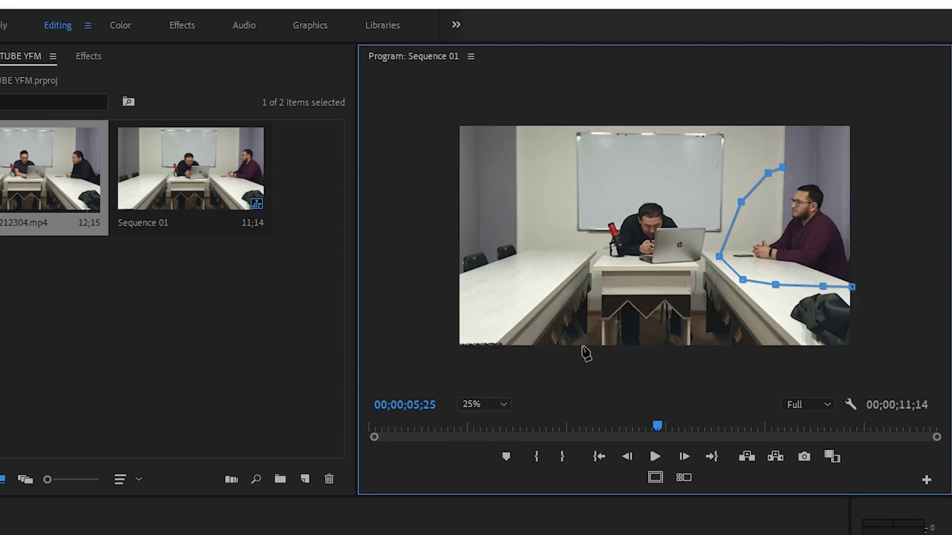
pyautogui.click(785, 113)
pyautogui.click(877, 110)
pyautogui.click(874, 266)
pyautogui.click(851, 287)
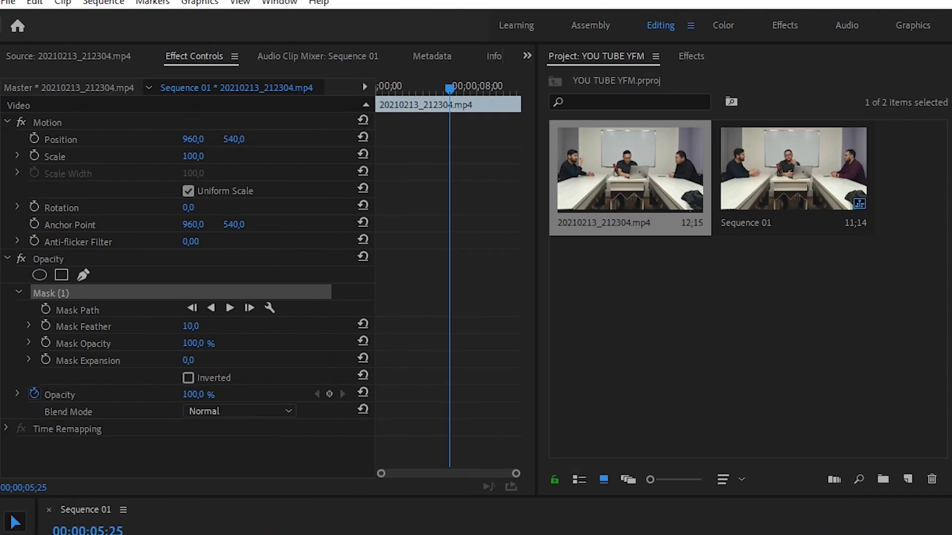
# Raise the Mask (1) feather on the V2 clip from 10 to 24.
pyautogui.click(247, 525)
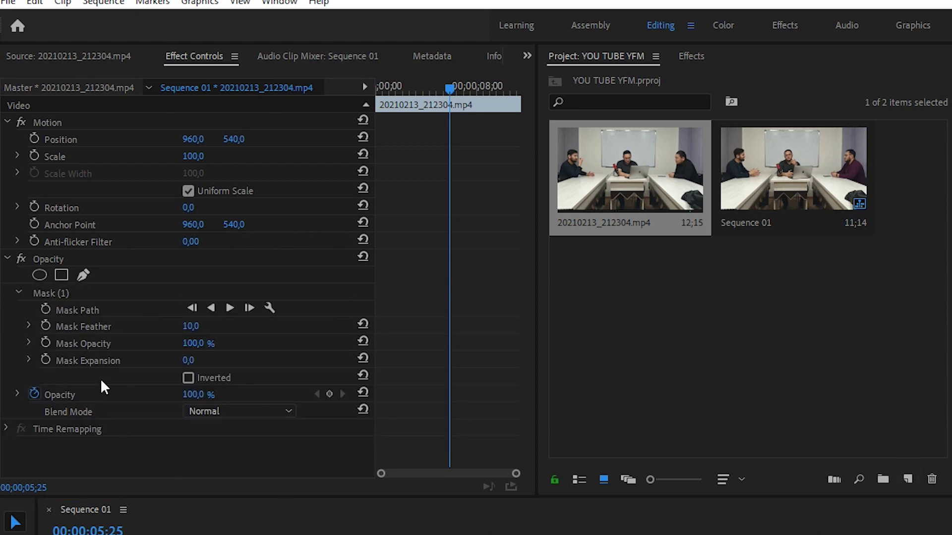
pyautogui.moveTo(184, 328); pyautogui.dragTo(188, 328)
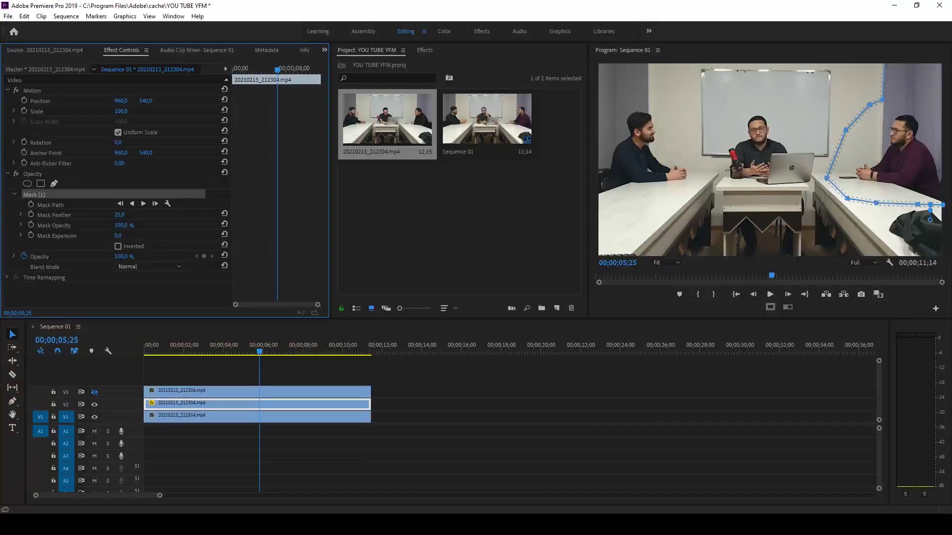
pyautogui.moveTo(119, 214); pyautogui.dragTo(116, 215)
# Select the V3 clip and turn track V3's output back on.
pyautogui.click(306, 374)
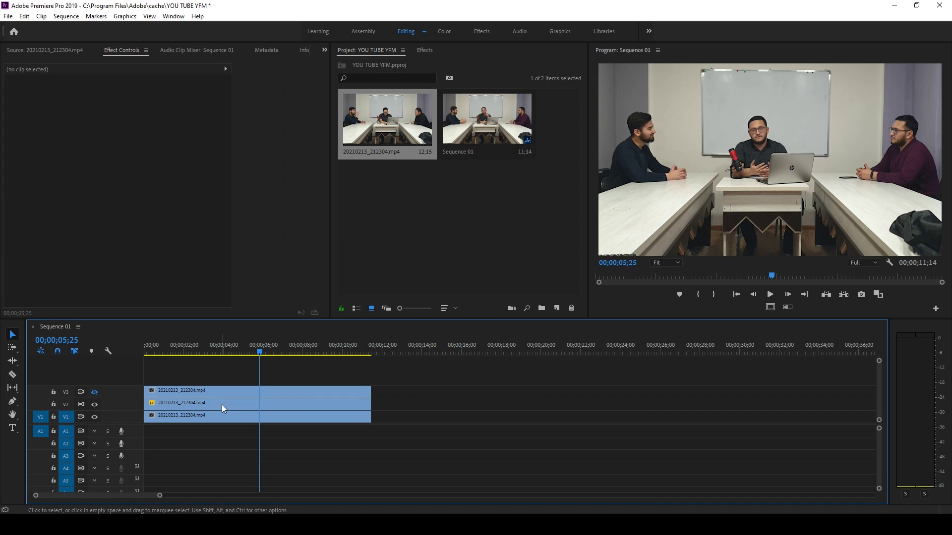
pyautogui.click(216, 392)
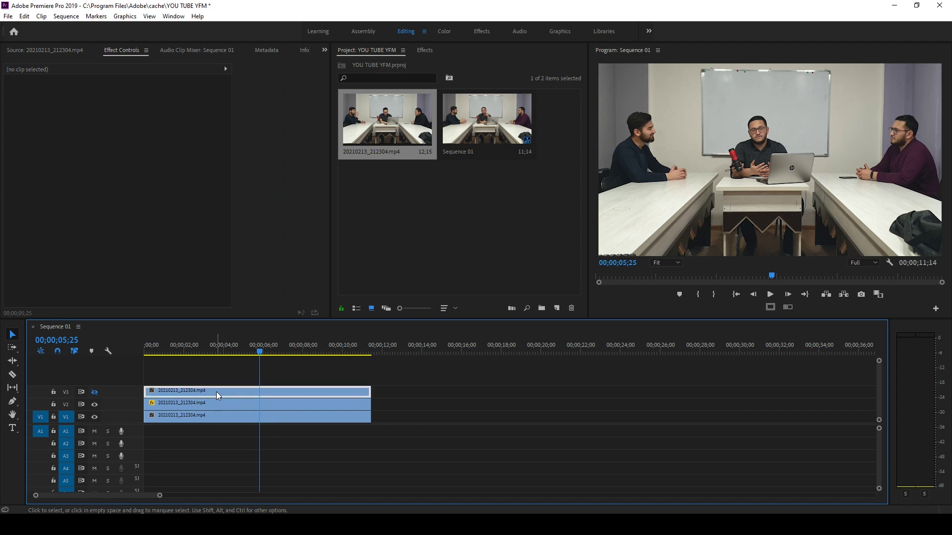
pyautogui.click(94, 392)
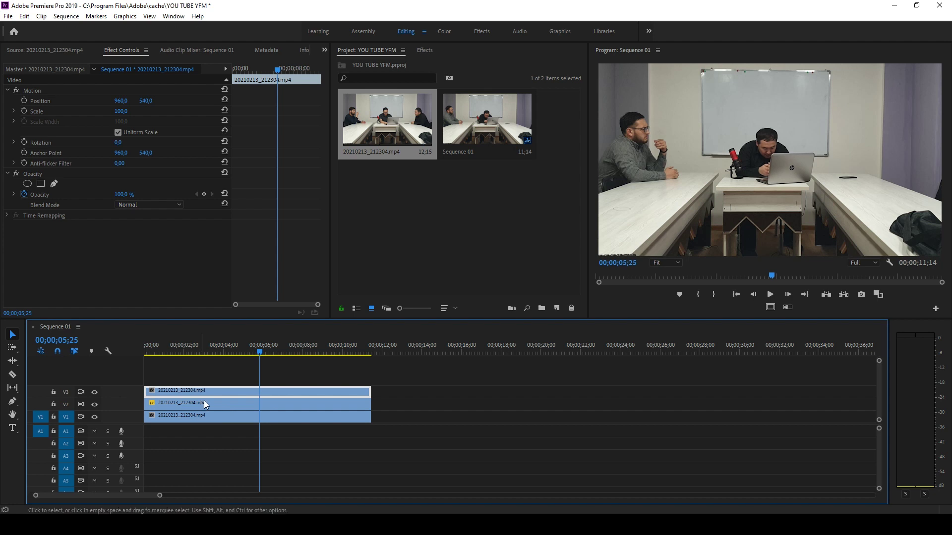
pyautogui.click(53, 184)
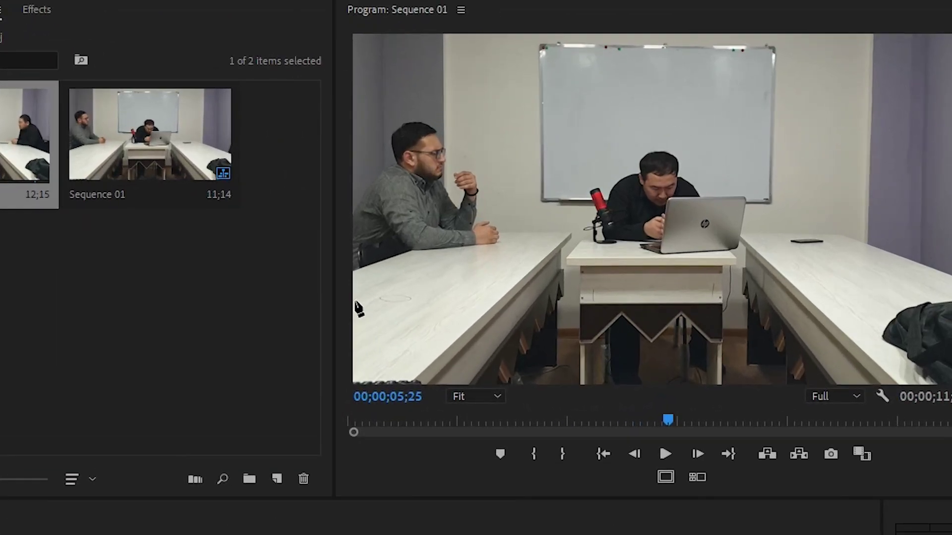
# Trace mask points along the left table and up between the left and center men.
pyautogui.click(350, 289)
pyautogui.click(414, 283)
pyautogui.click(468, 280)
pyautogui.click(540, 252)
pyautogui.click(560, 235)
pyautogui.click(532, 210)
pyautogui.click(499, 143)
pyautogui.click(496, 70)
# At 25% zoom, close the left-hand mask, feather its edge, and fit the preview again.
pyautogui.click(476, 396)
pyautogui.click(476, 457)
pyautogui.click(419, 66)
pyautogui.click(388, 256)
pyautogui.click(446, 264)
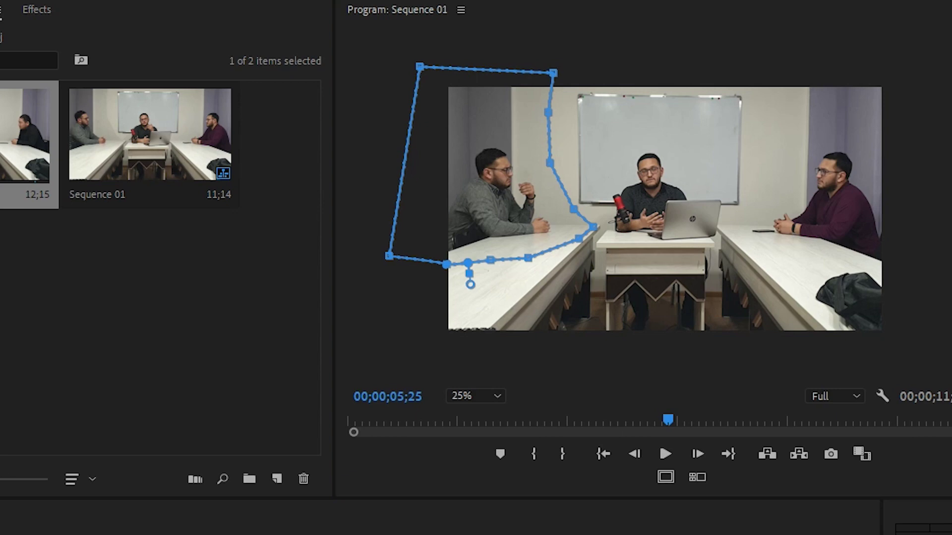
pyautogui.moveTo(470, 284); pyautogui.dragTo(470, 288)
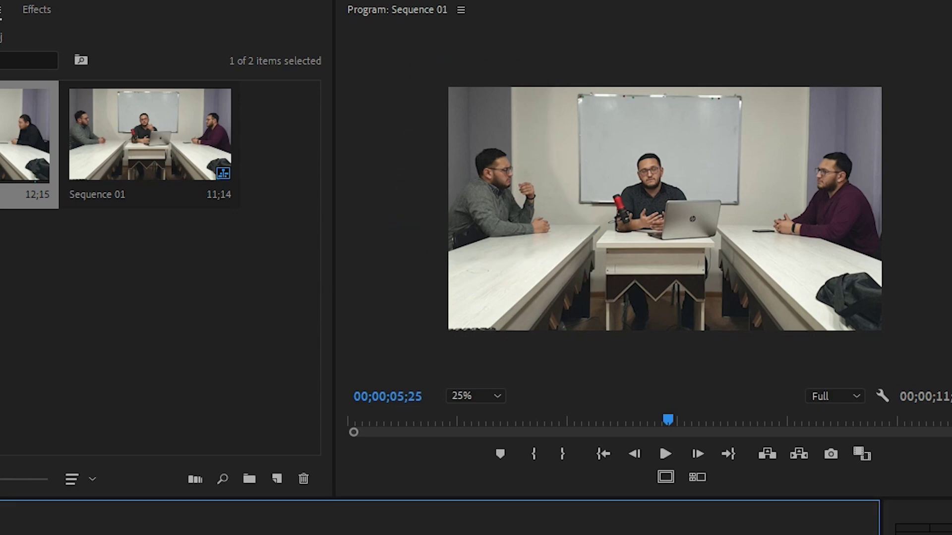
pyautogui.click(471, 396)
pyautogui.click(470, 416)
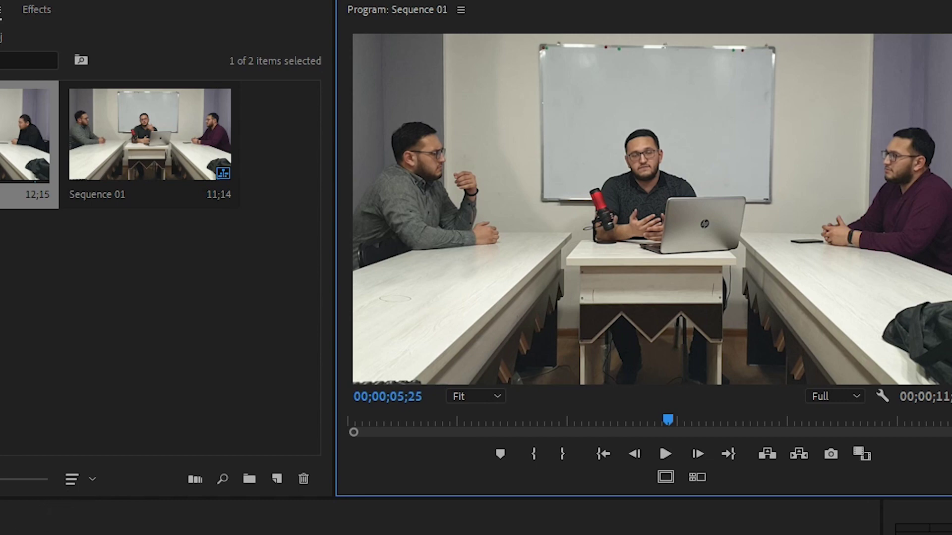
# Magnify the Program monitor to 150% and pan to inspect the mask seam between seats.
pyautogui.click(446, 518)
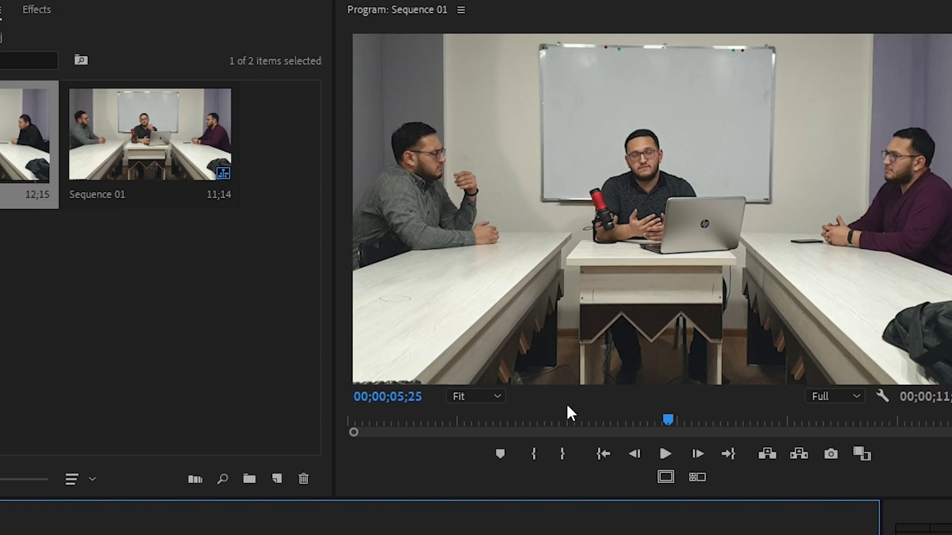
pyautogui.click(472, 396)
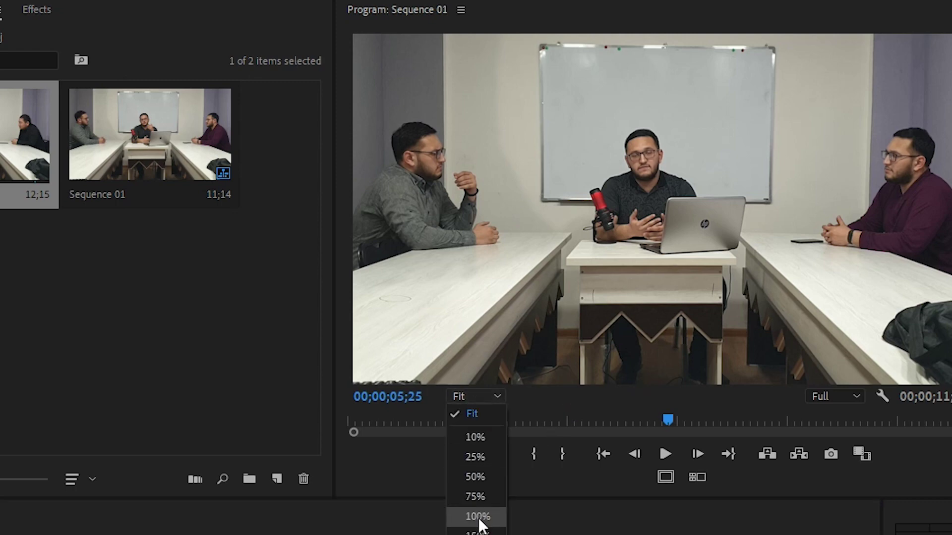
pyautogui.click(477, 532)
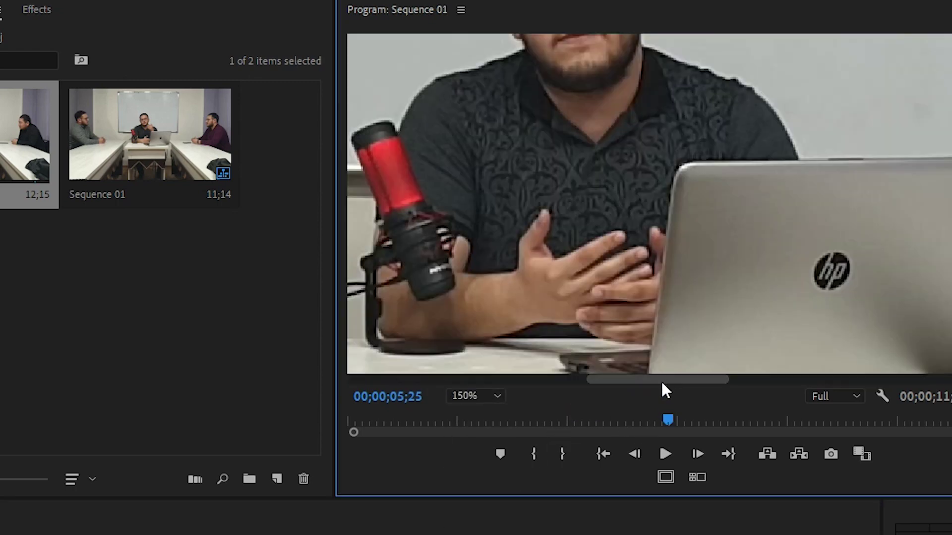
pyautogui.moveTo(663, 379); pyautogui.dragTo(563, 381)
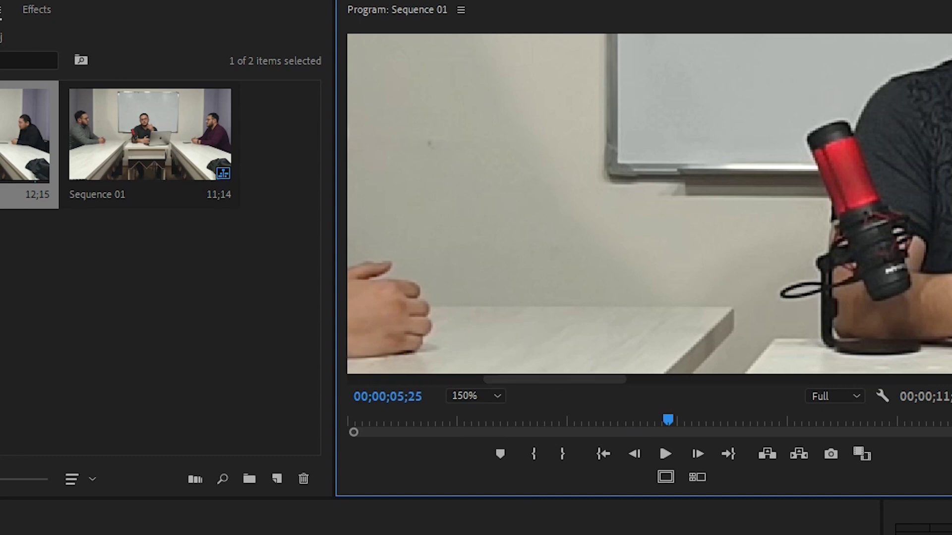
pyautogui.scroll(5, 888, 221)
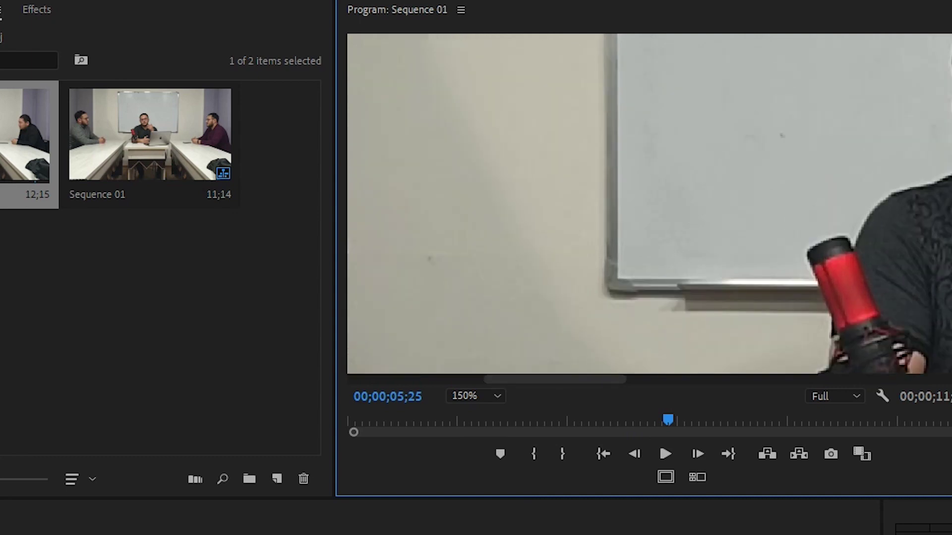
# Return the preview to 100% magnification and bring up the zoom-level list.
pyautogui.click(493, 399)
pyautogui.click(478, 516)
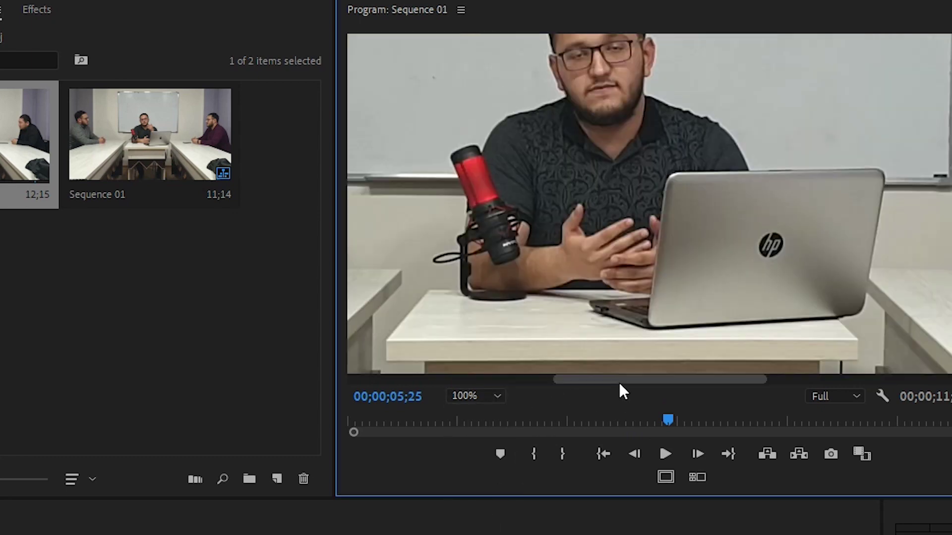
pyautogui.hscroll(-5, 595, 381)
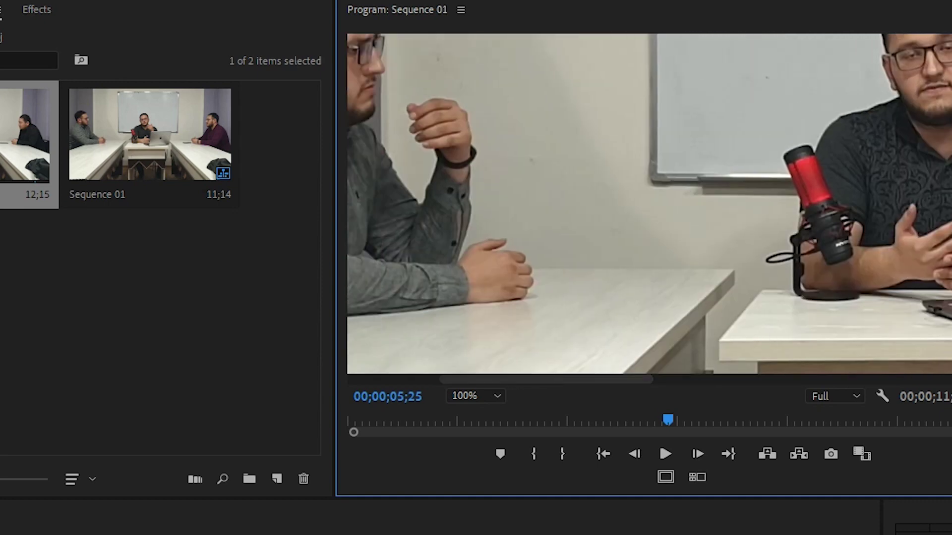
pyautogui.scroll(5, 538, 168)
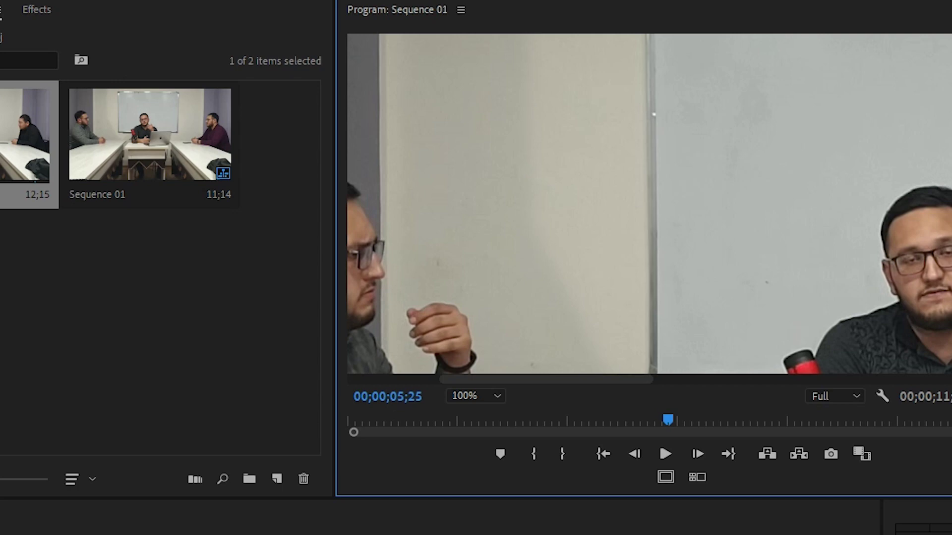
pyautogui.click(450, 396)
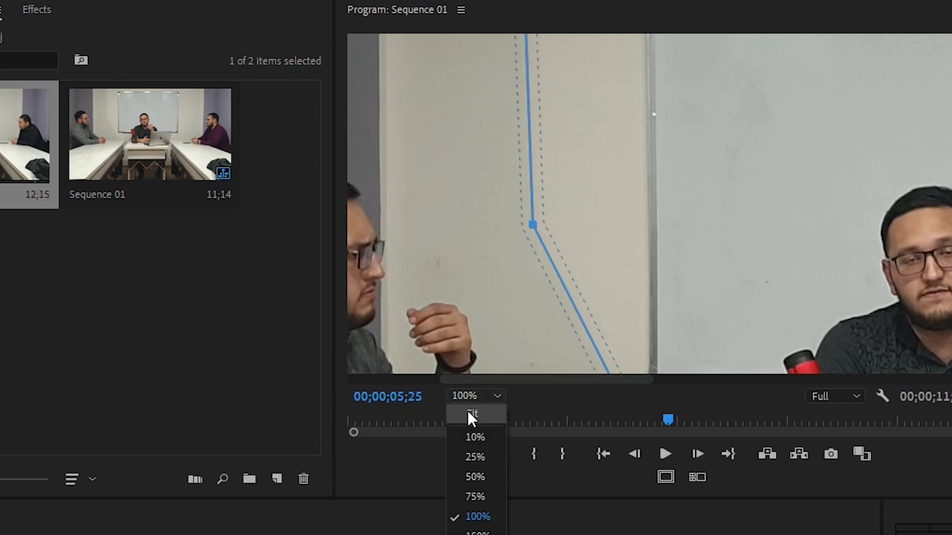
# Fit the frame and drag the mask's upper points along the whiteboard's left edge.
pyautogui.click(467, 414)
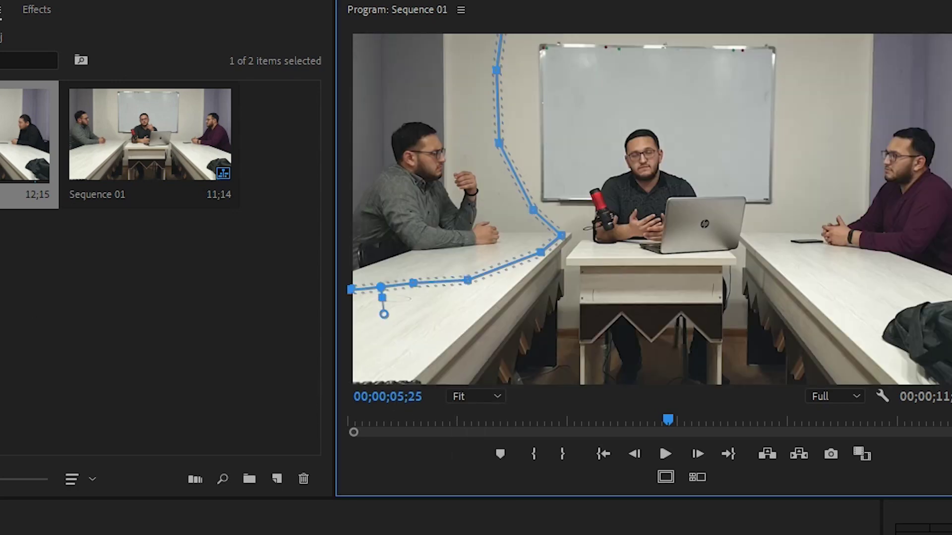
pyautogui.click(534, 210)
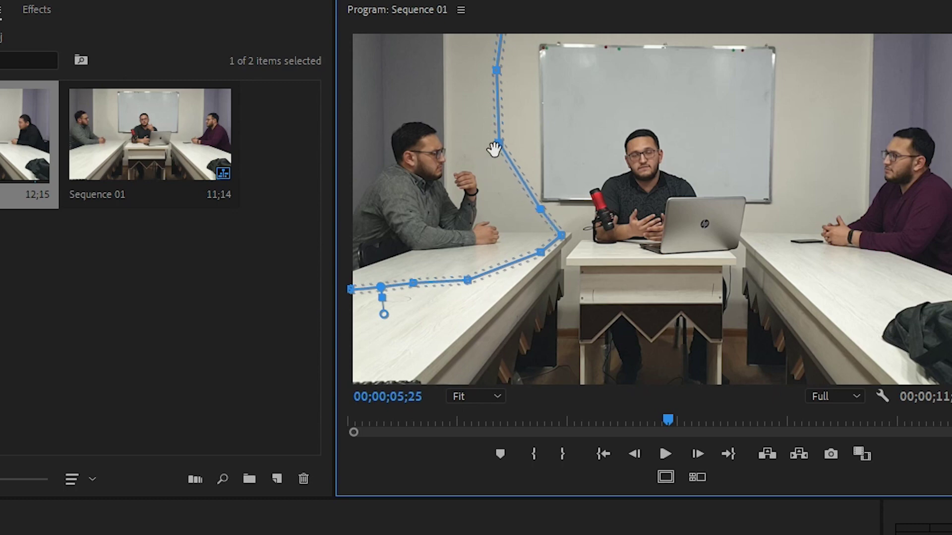
pyautogui.moveTo(498, 144)
pyautogui.mouseDown()
pyautogui.moveTo(536, 165)
pyautogui.moveTo(539, 156)
pyautogui.mouseUp()
pyautogui.moveTo(497, 72)
pyautogui.mouseDown()
pyautogui.moveTo(538, 53)
pyautogui.moveTo(527, 37)
pyautogui.mouseUp()
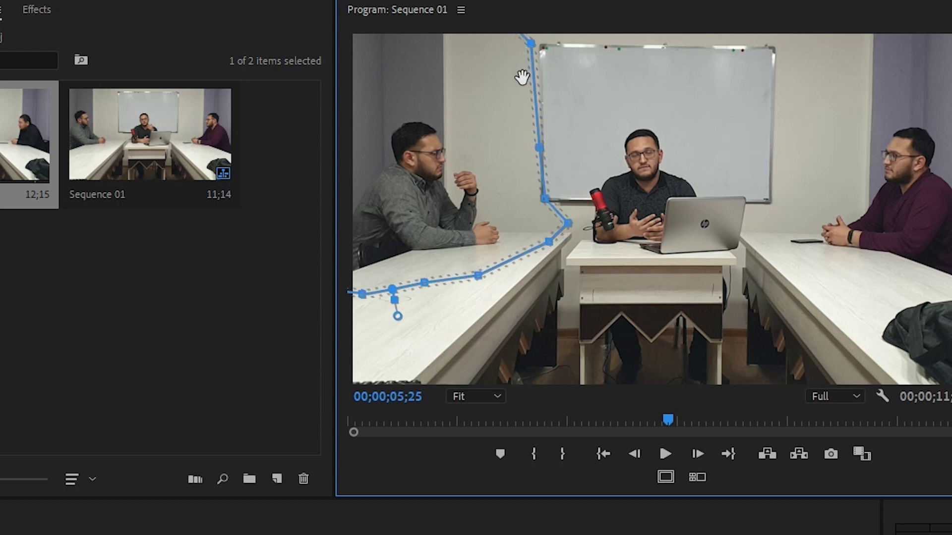
# Undo one point move, run the mask's top segment straight up, and raise Mask Feather to 60.
pyautogui.hotkey('ctrl', 'z')
pyautogui.moveTo(524, 36); pyautogui.dragTo(538, 27)
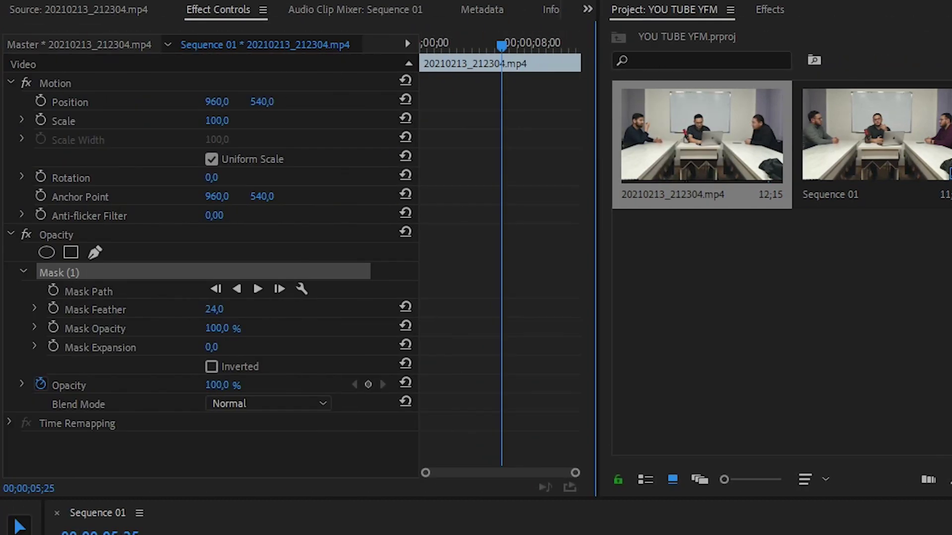
pyautogui.moveTo(214, 309); pyautogui.dragTo(231, 309)
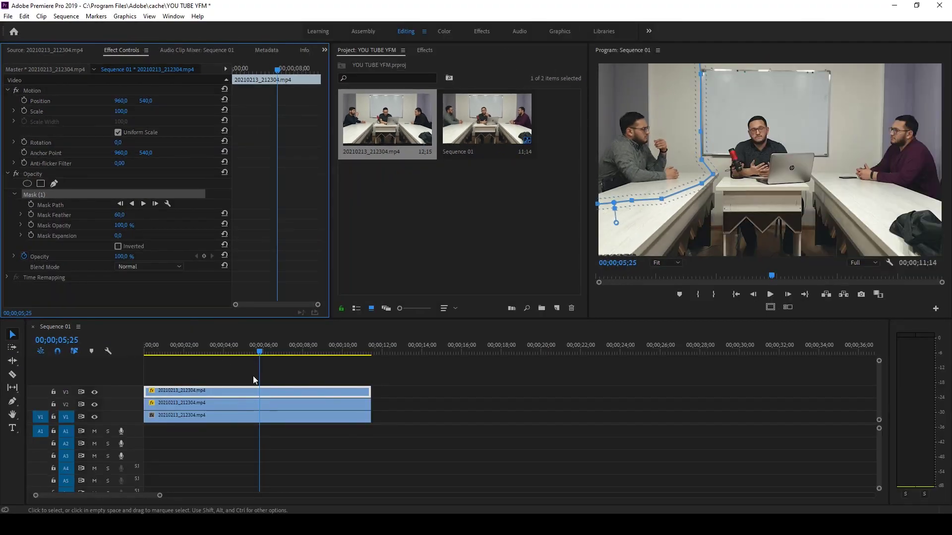
# Hide the mask outline and play the three-person composite briefly from the start.
pyautogui.click(272, 381)
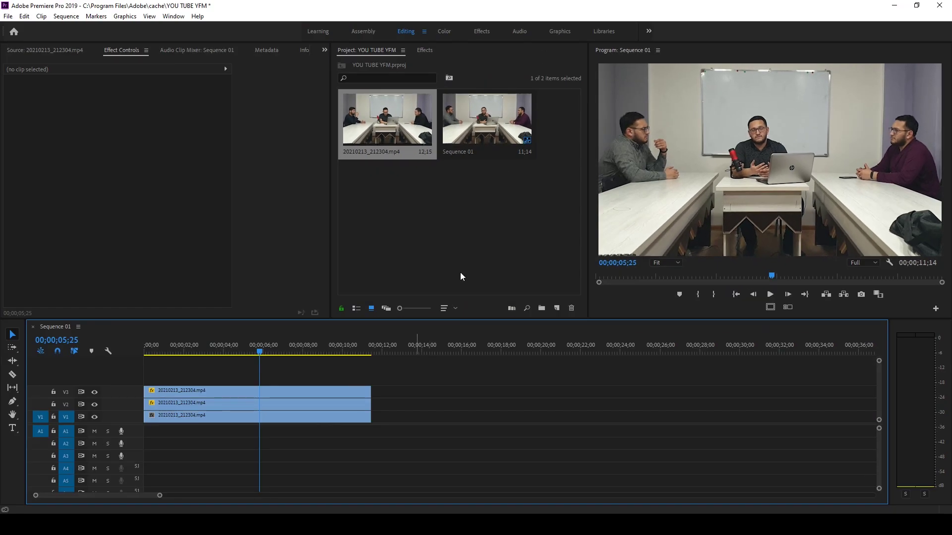
pyautogui.click(165, 351)
pyautogui.press('space')
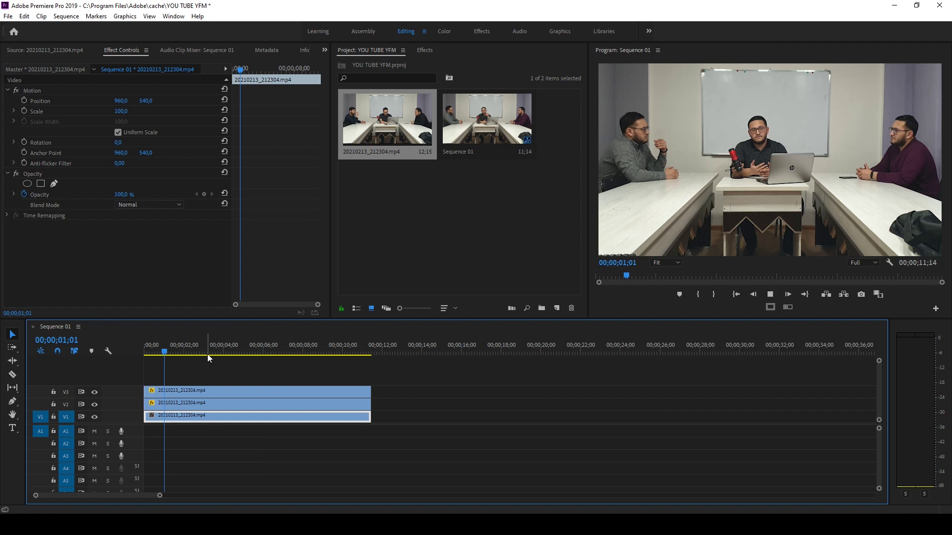
pyautogui.press('space')
# Lower the playback resolution to 1/2, replay the composite, and move the playhead to about 6;04.
pyautogui.click(864, 274)
pyautogui.click(233, 369)
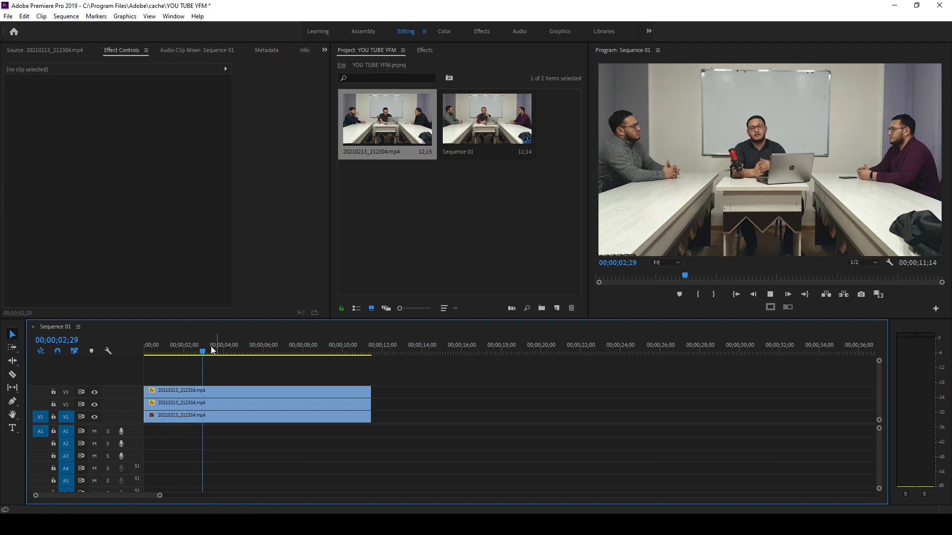
pyautogui.press('d')
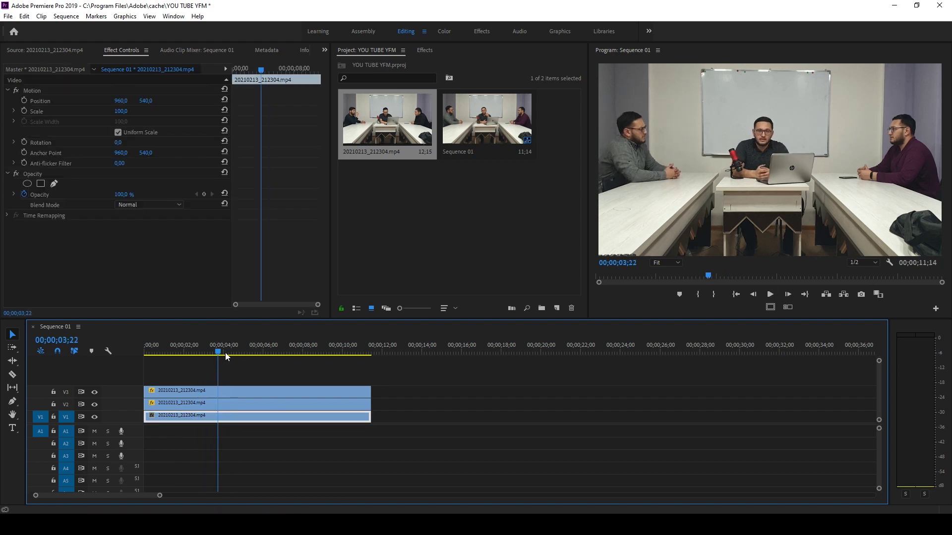
pyautogui.press('space')
pyautogui.moveTo(258, 354); pyautogui.dragTo(266, 355)
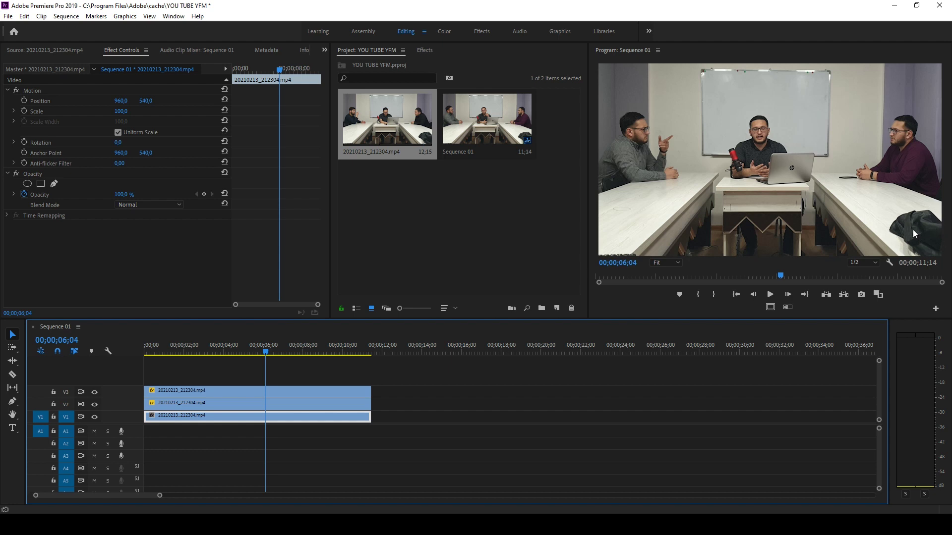
# Create a 1920×1080 Adjustment Layer and place it on V4, spanning all three clips.
pyautogui.click(443, 197)
pyautogui.click(557, 308)
pyautogui.click(571, 354)
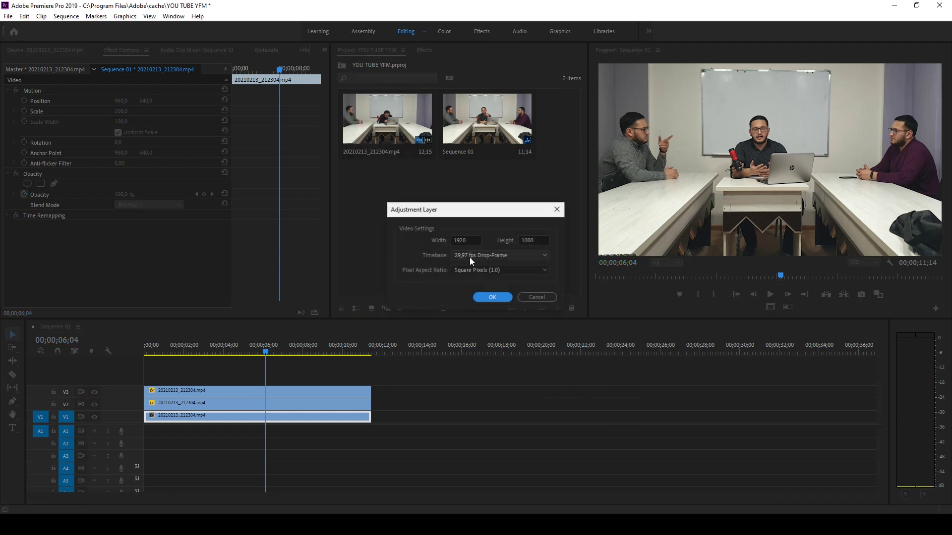
pyautogui.click(484, 298)
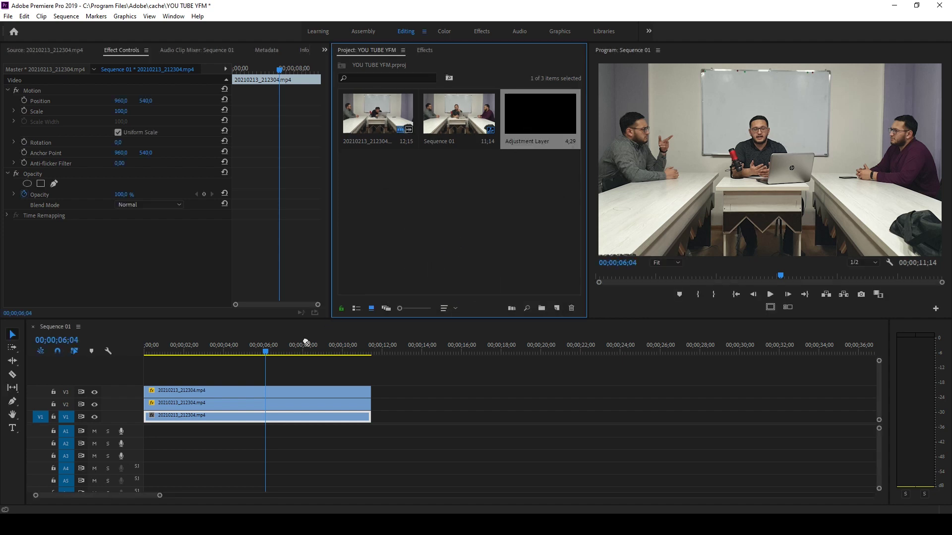
pyautogui.moveTo(306, 342)
pyautogui.mouseDown()
pyautogui.moveTo(193, 379)
pyautogui.moveTo(352, 380)
pyautogui.mouseUp()
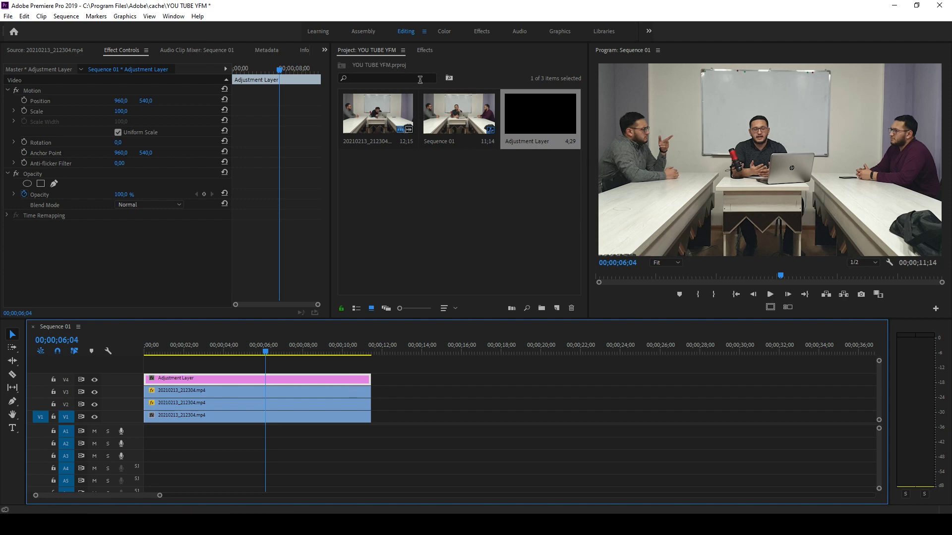
pyautogui.click(425, 51)
# Apply the Crop effect to the Adjustment Layer with Top and Bottom both set to 12%.
pyautogui.click(361, 64)
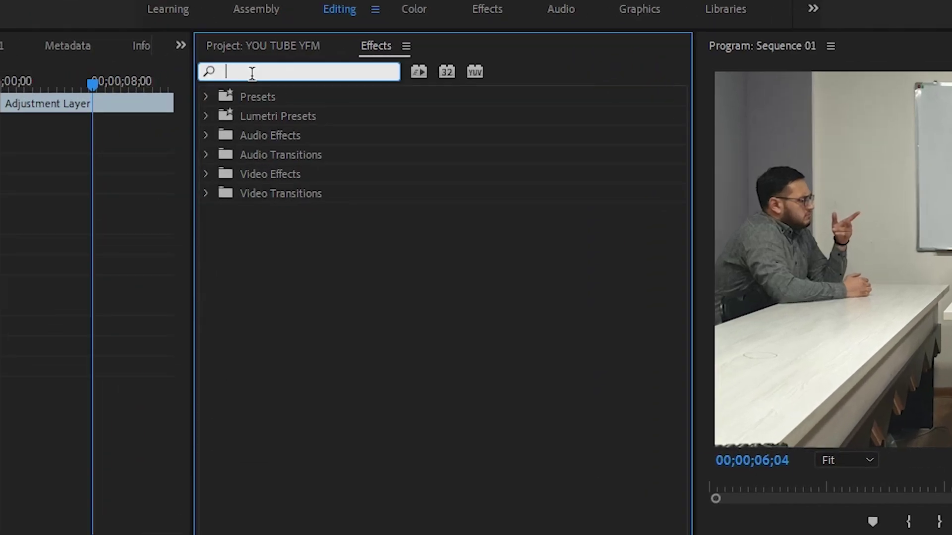
pyautogui.write('crop')
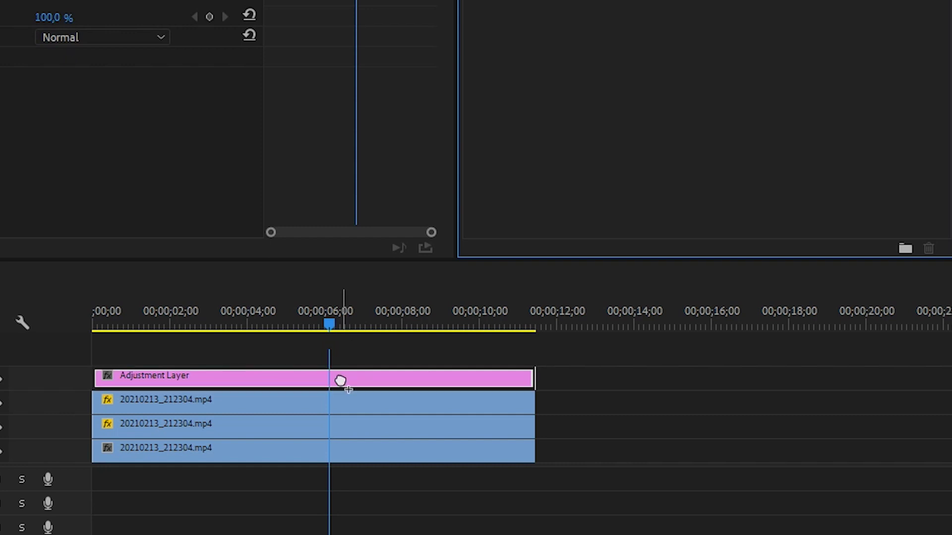
pyautogui.moveTo(274, 212); pyautogui.dragTo(340, 378)
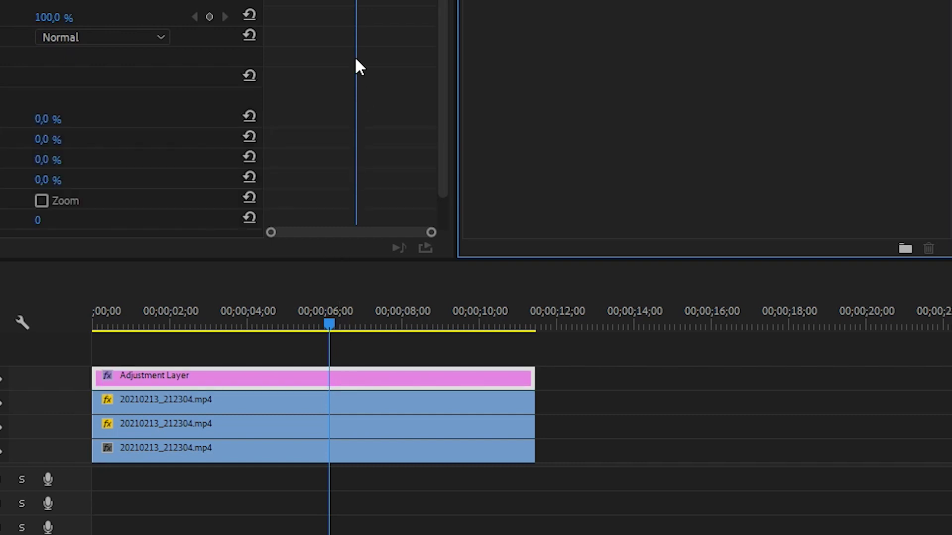
pyautogui.click(229, 350)
pyautogui.write('12')
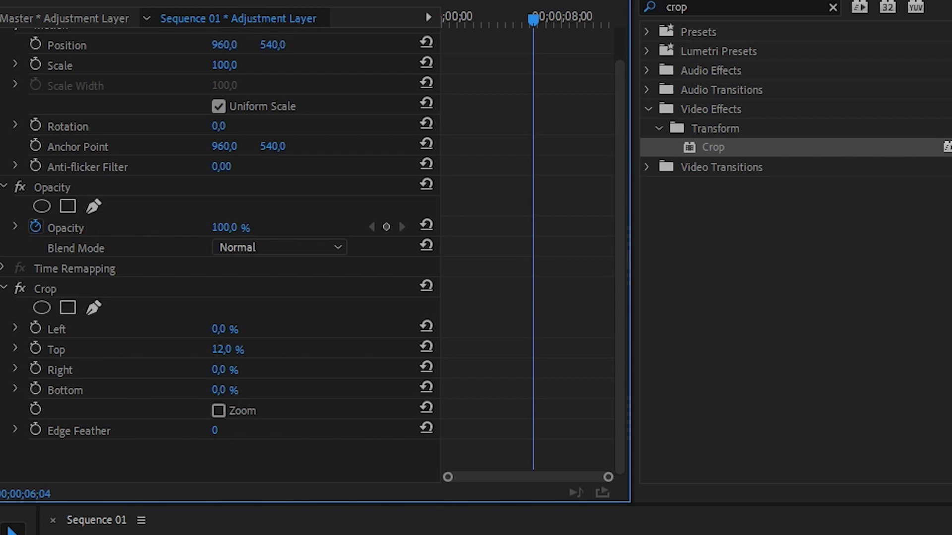
pyautogui.click(248, 394)
pyautogui.write('12')
pyautogui.press('Return')
pyautogui.click(248, 367)
# Nest the three clone clips as Nested Sequence 01 and shift its Position to 960, 662.
pyautogui.moveTo(304, 453); pyautogui.dragTo(276, 394)
pyautogui.rightClick(276, 394)
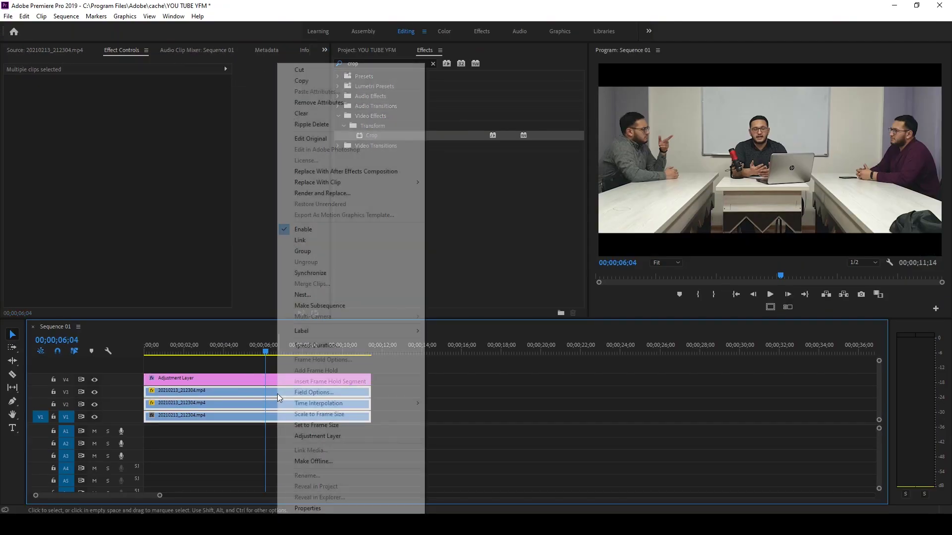
pyautogui.click(407, 294)
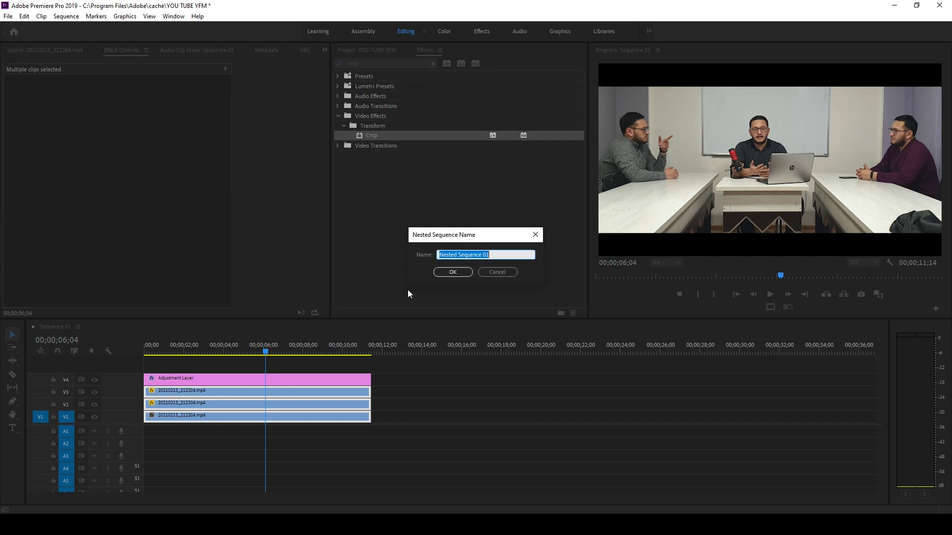
pyautogui.click(451, 272)
pyautogui.click(295, 417)
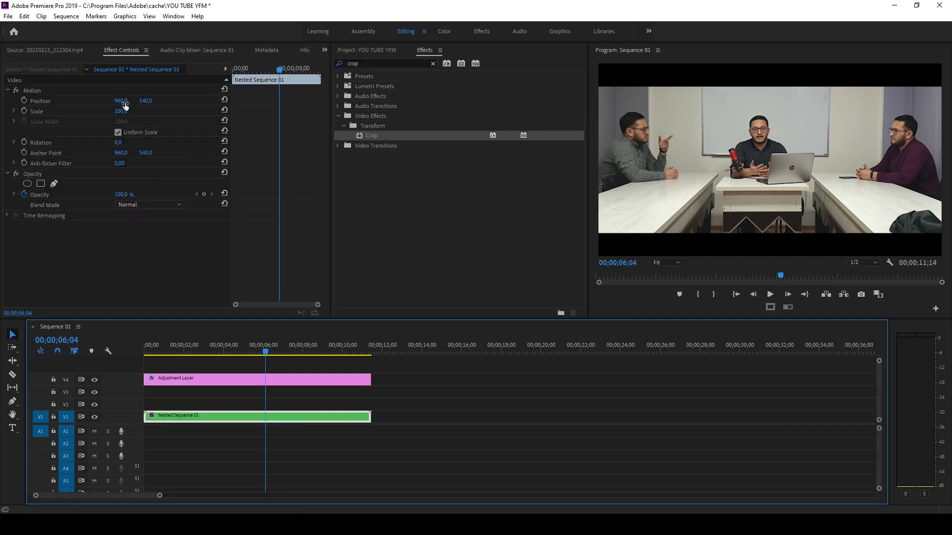
pyautogui.moveTo(145, 101)
pyautogui.mouseDown()
pyautogui.moveTo(208, 100)
pyautogui.moveTo(250, 253)
pyautogui.mouseUp()
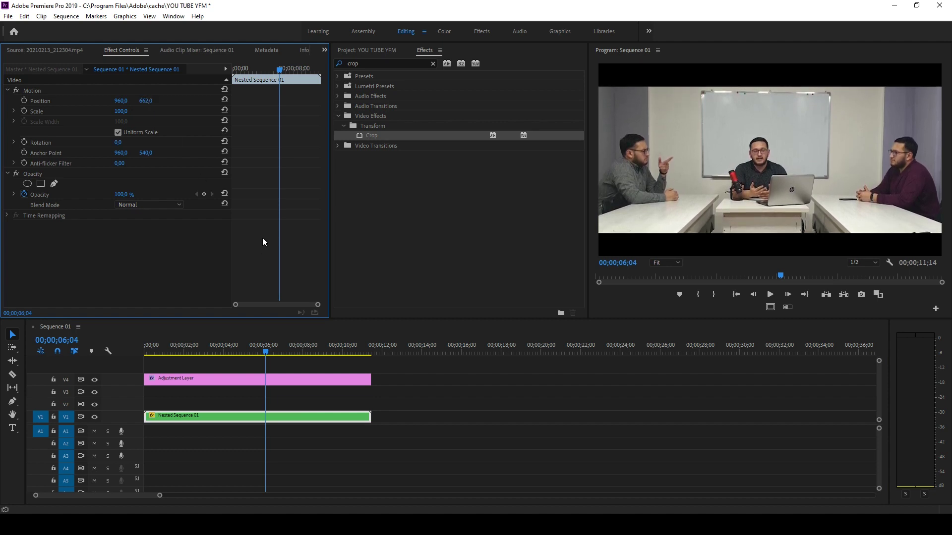
# Drop the Adjustment Layer from V4 onto V3, then scrub the sequence, ending near 4;27.
pyautogui.click(158, 352)
pyautogui.moveTo(178, 379); pyautogui.dragTo(178, 391)
pyautogui.click(179, 369)
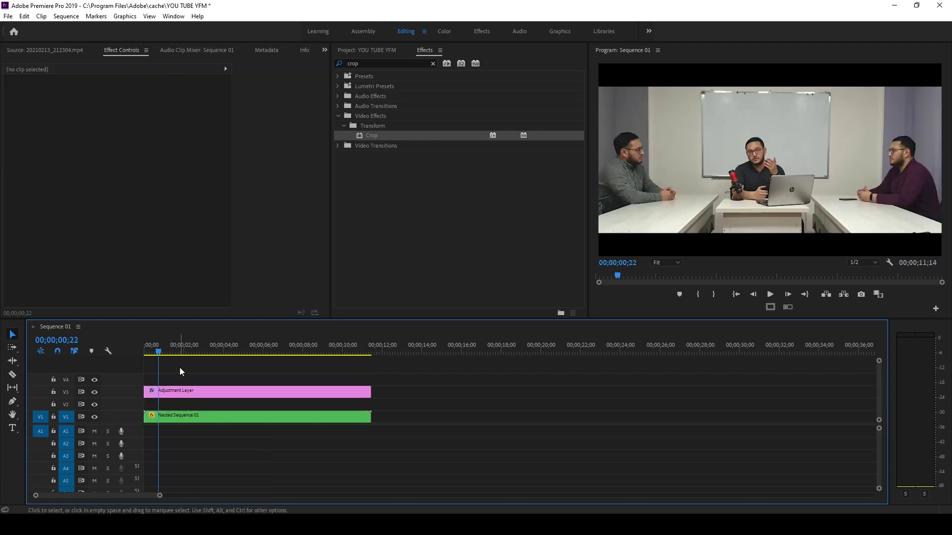
pyautogui.moveTo(248, 347); pyautogui.dragTo(358, 352)
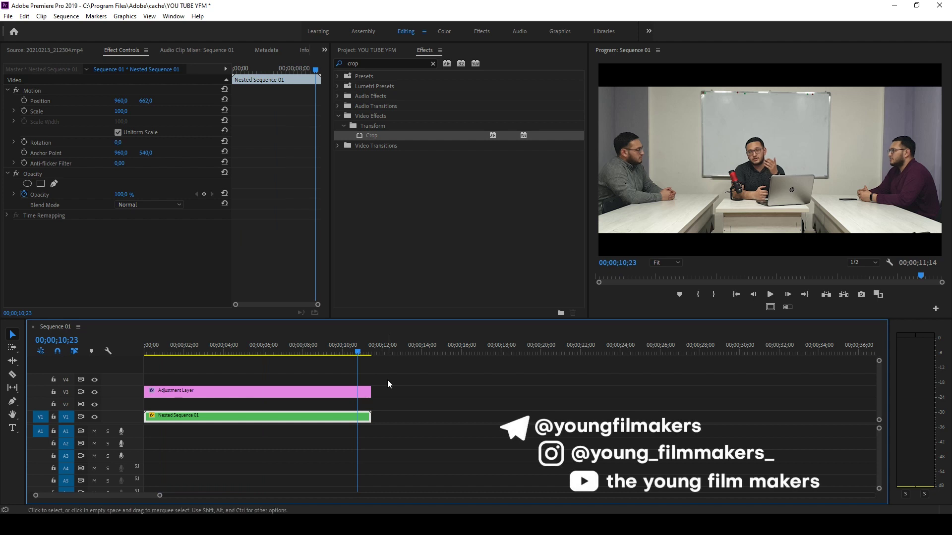
pyautogui.click(241, 350)
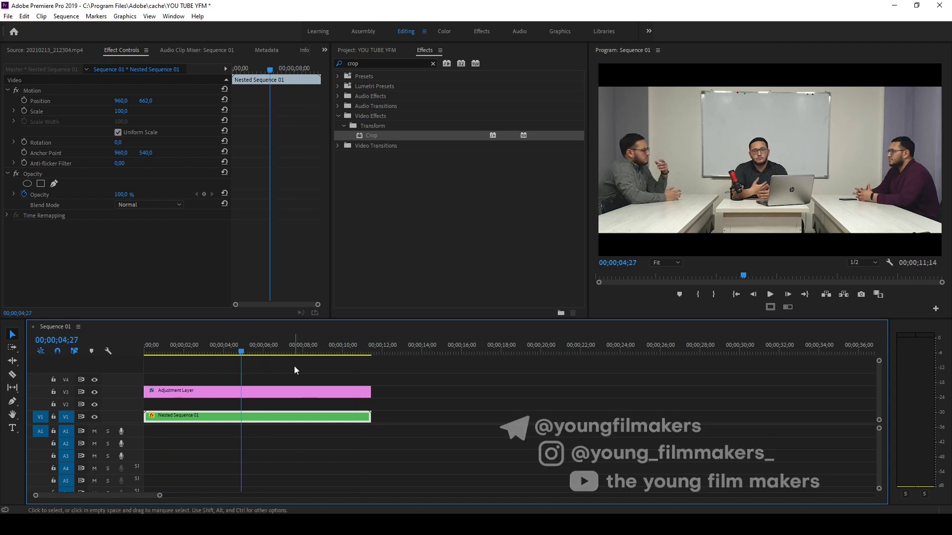